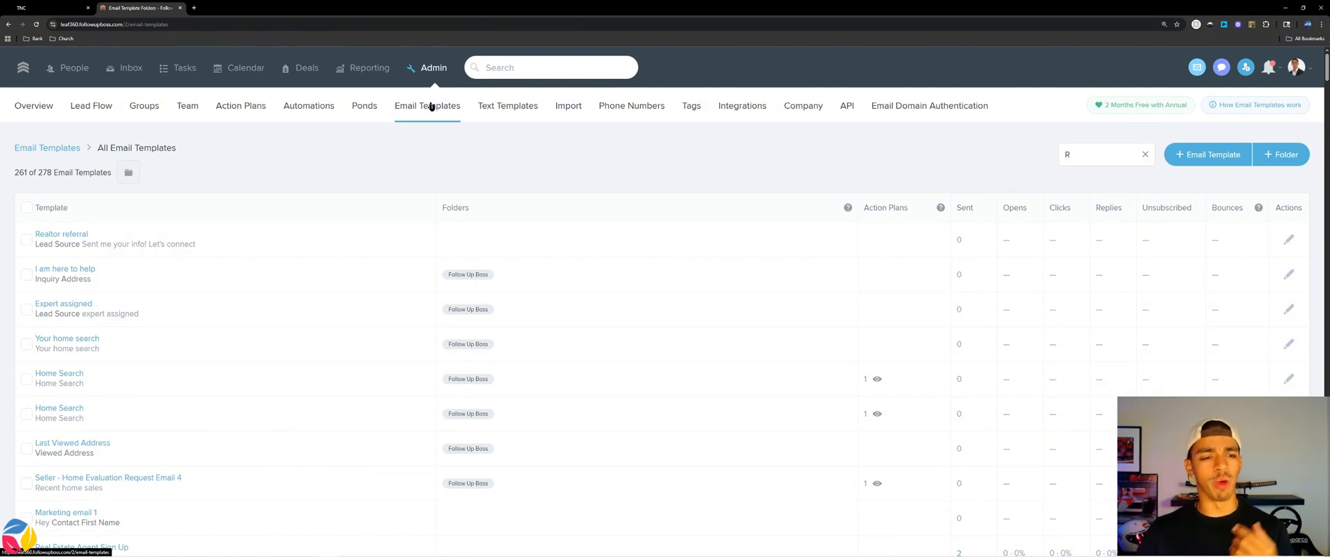
Return to the Email Templates folder list and open the RE Drip Campaign Open House folder.
left_click(28, 147)
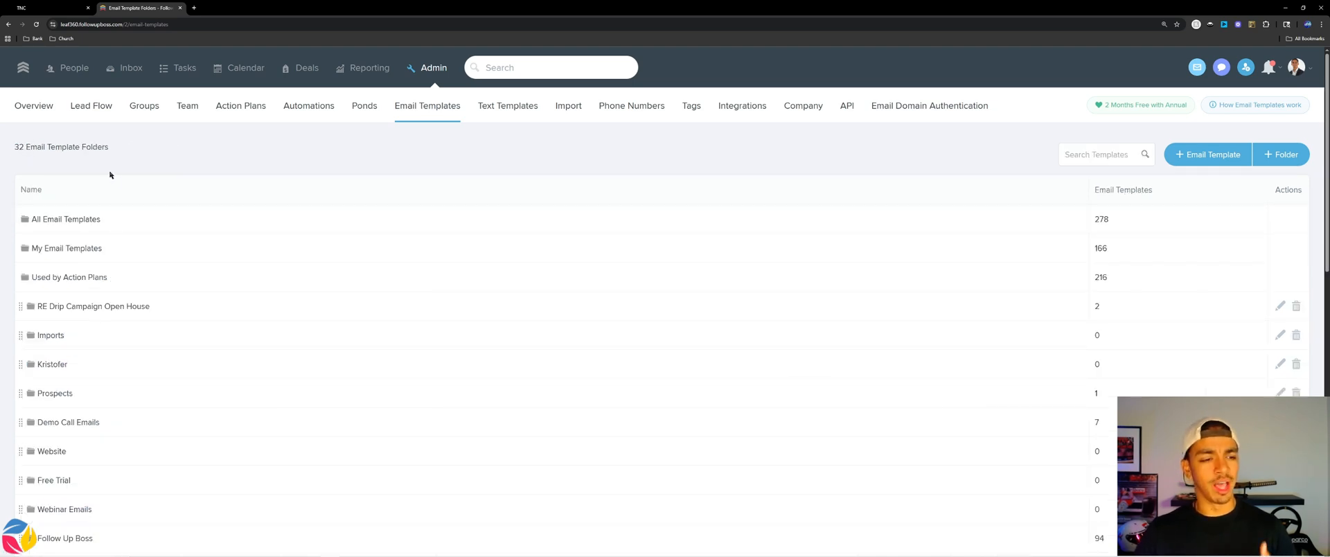
left_click(1281, 153)
left_click(750, 215)
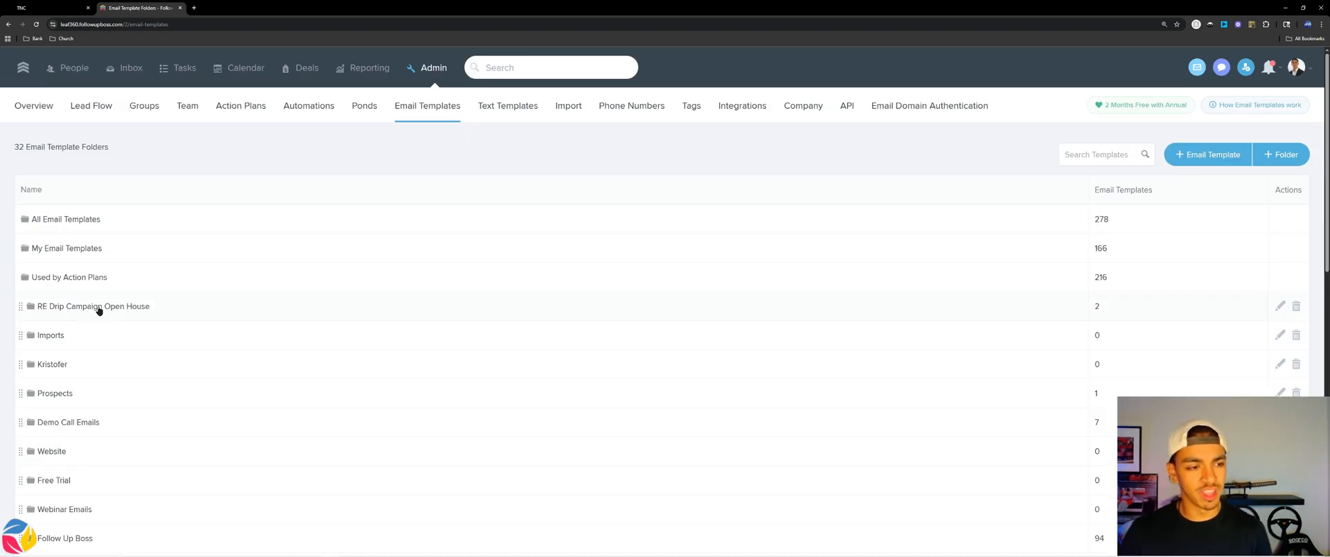
left_click(99, 308)
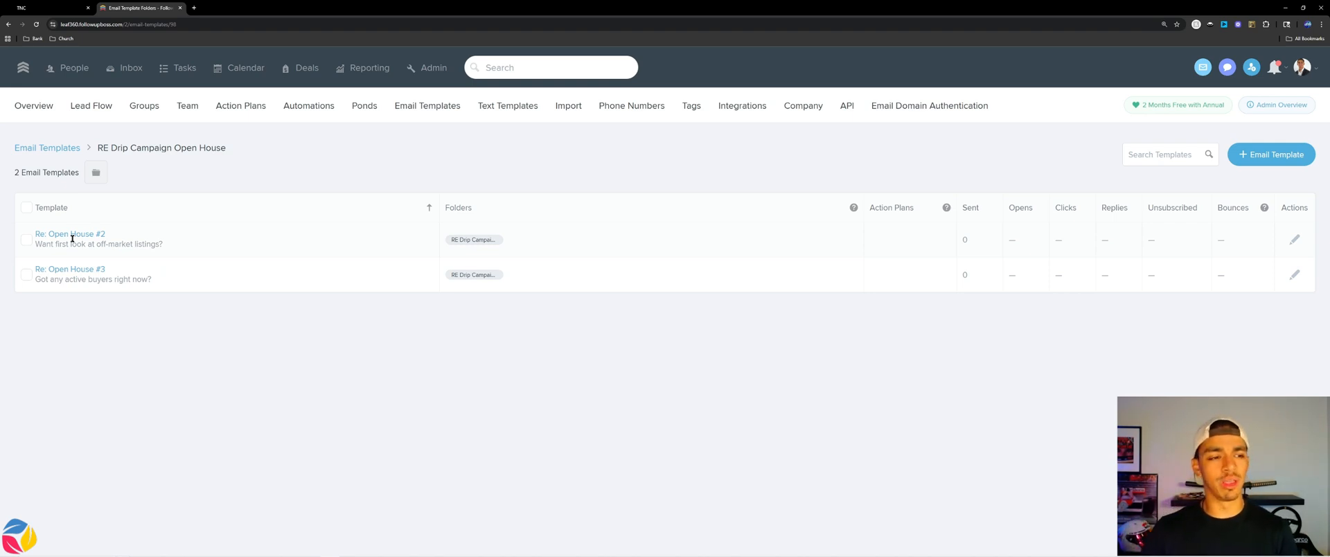
Start a new email template with the subject 'Great connecting at Open House'.
left_click(1271, 154)
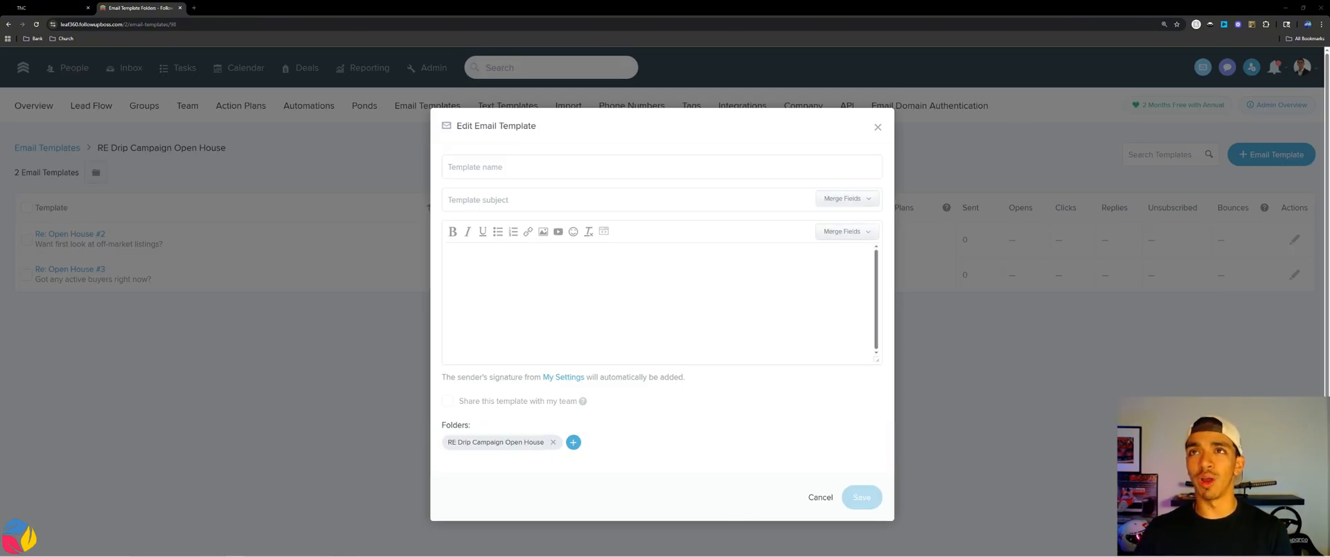
left_click(505, 200)
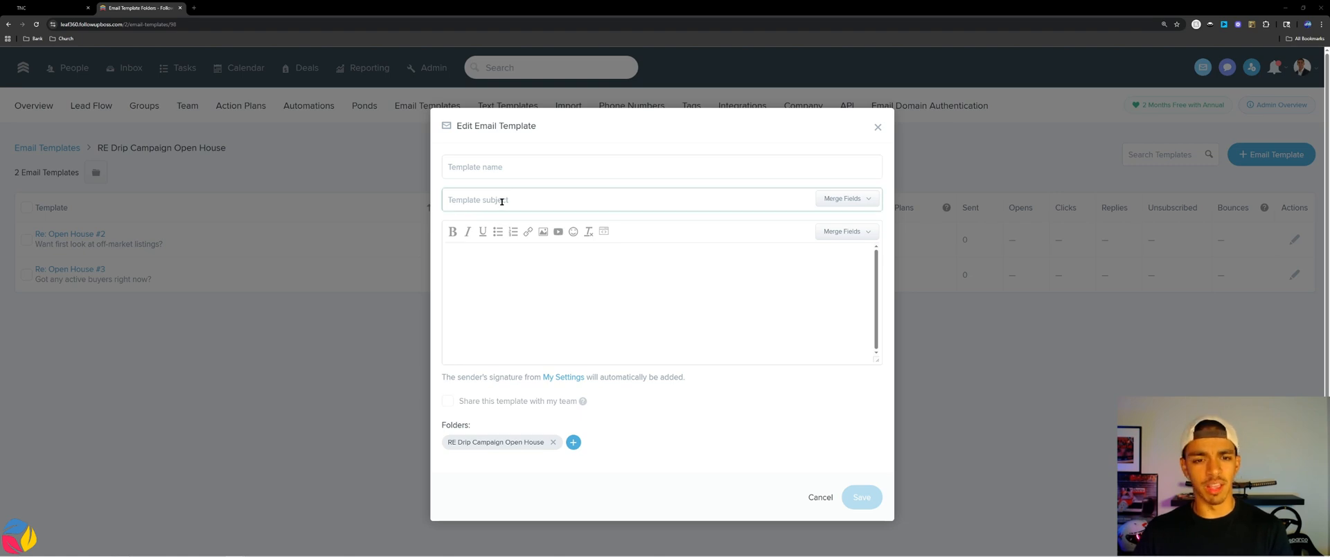
type("Great connecting at [Address]")
left_click_drag(552, 201, 520, 201)
key("BackSpace")
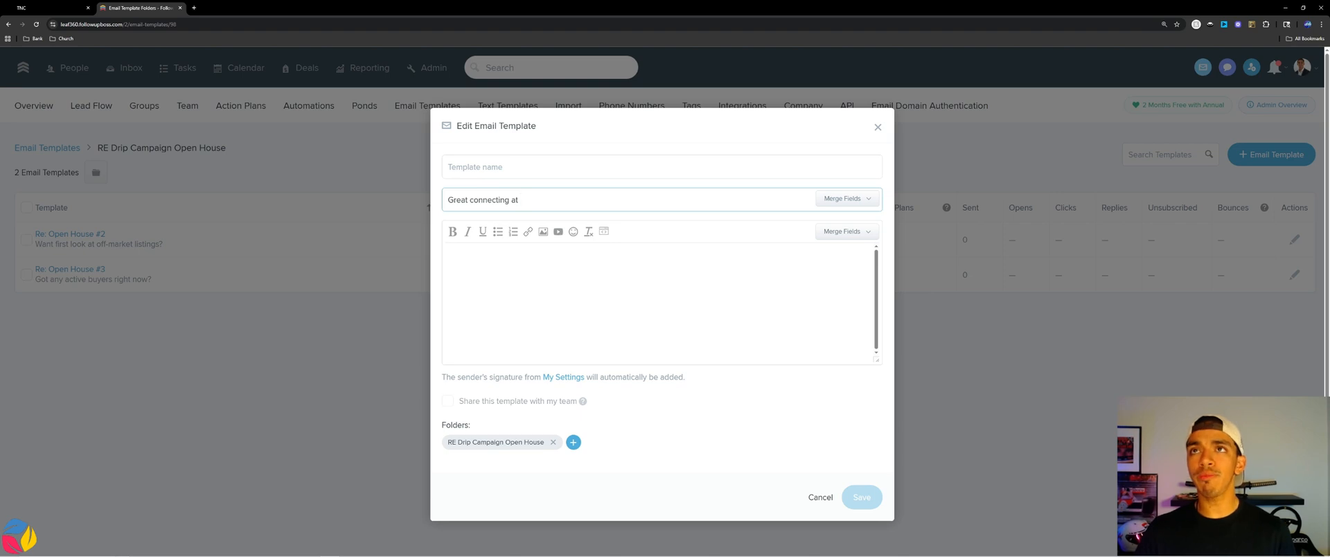
type("Open House")
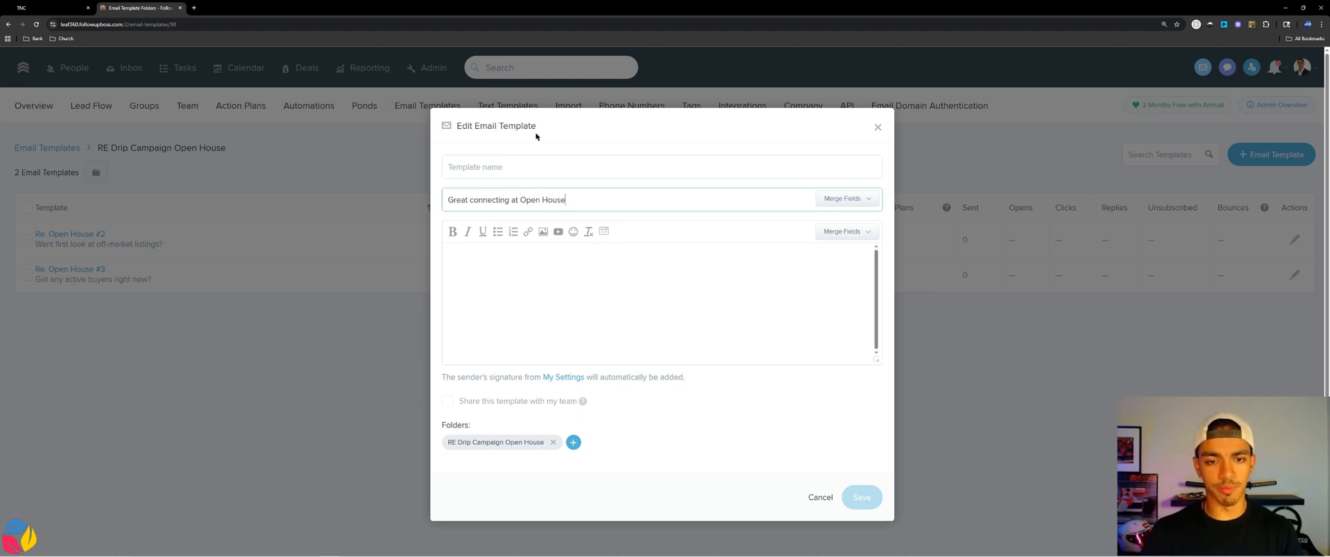
left_click(535, 130)
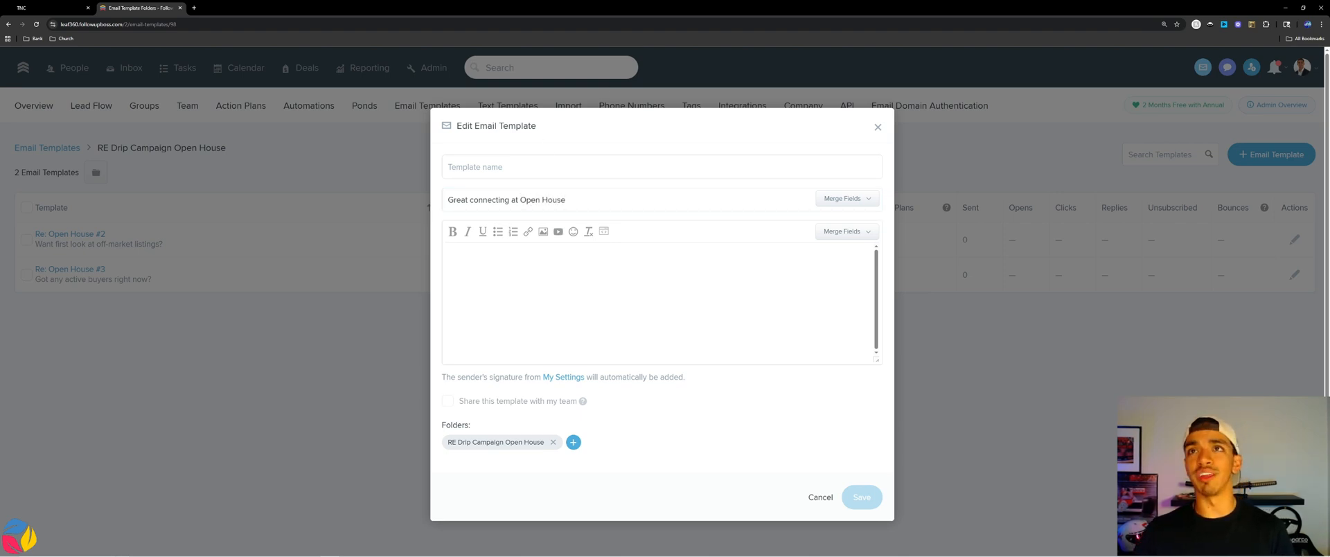
Paste the follow-up body text and name the template 'Re: Open House #1'.
left_click(499, 248)
type("Hey %contact_first_name%, great meeting you at the [Address] open house. If you've got buyers that might be a fit for this or something similar, let me know and I'll keep you in the loop.")
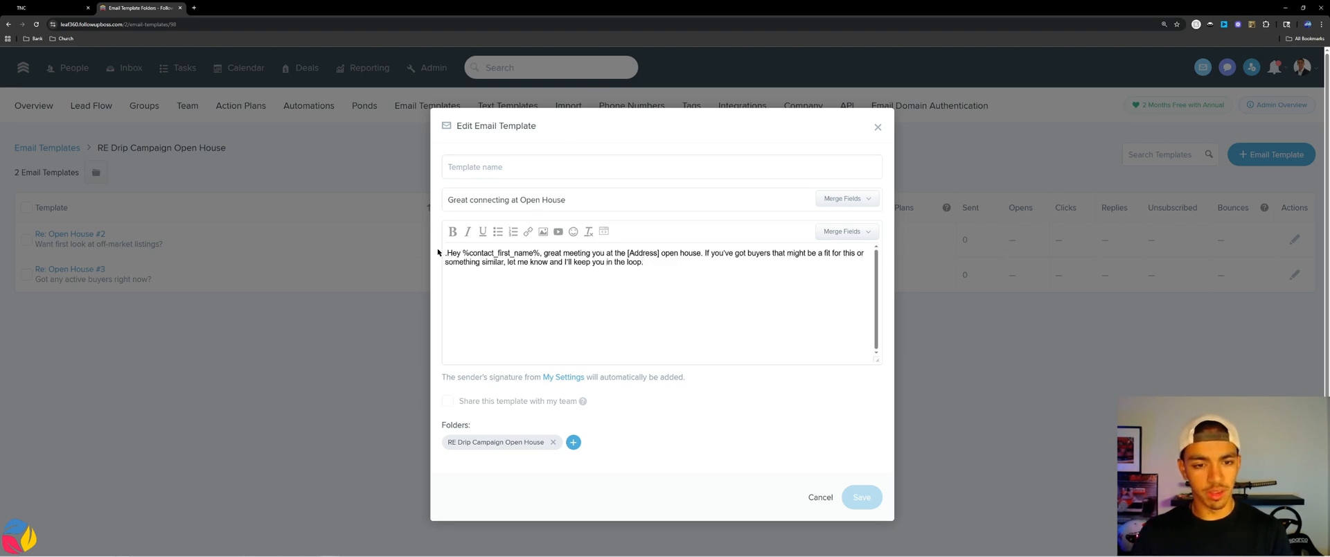
left_click(484, 165)
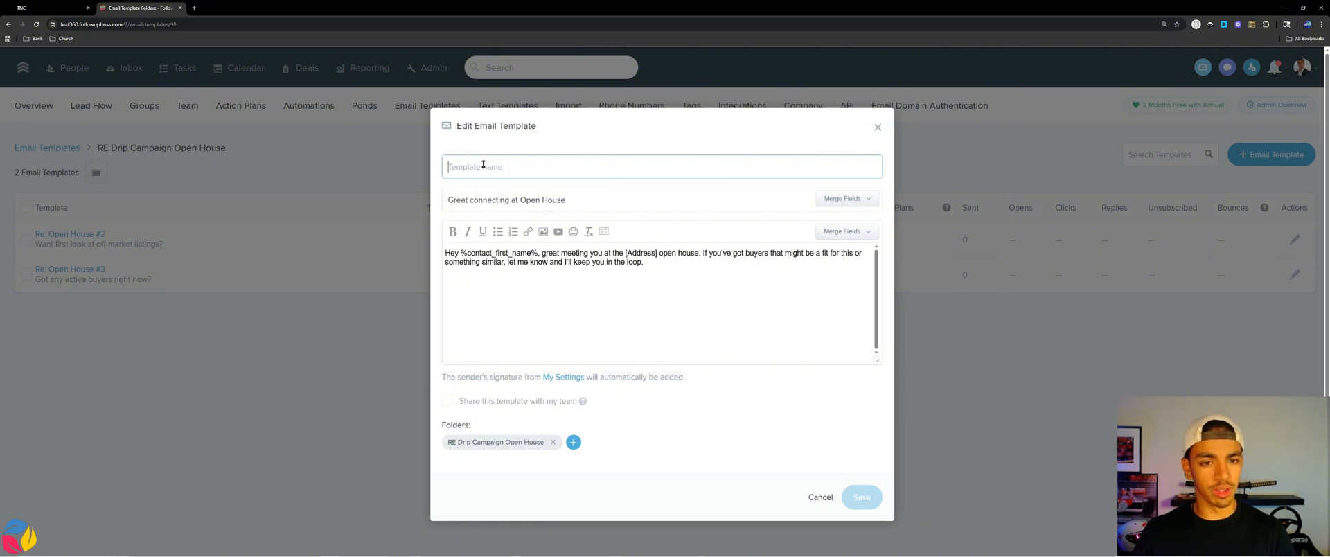
type("Re: ")
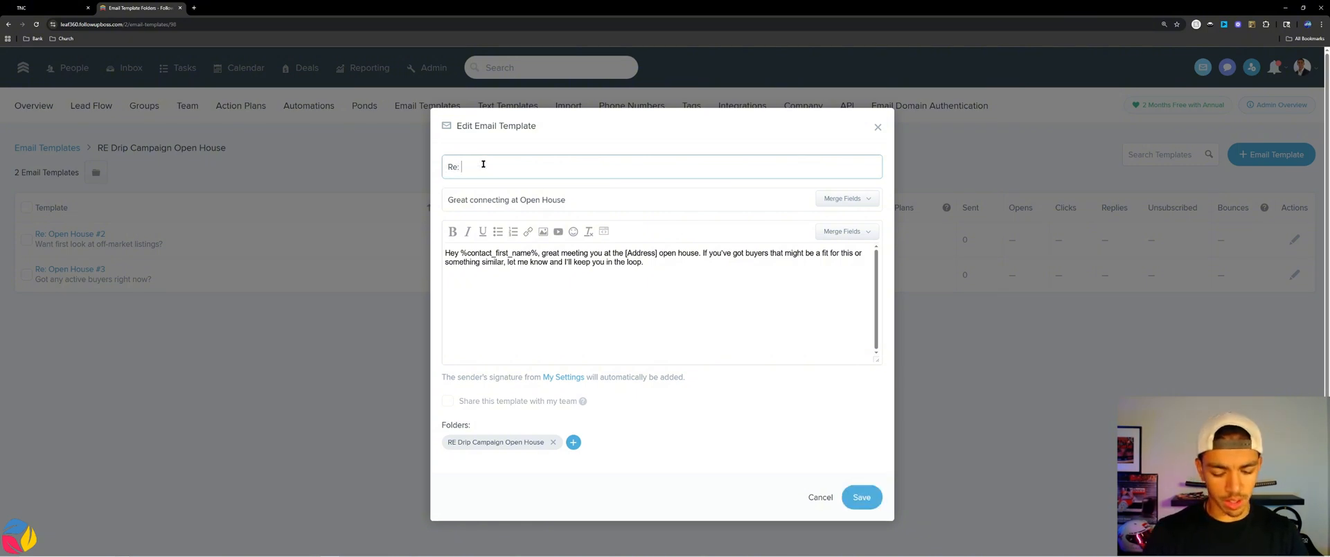
type("Open House #1")
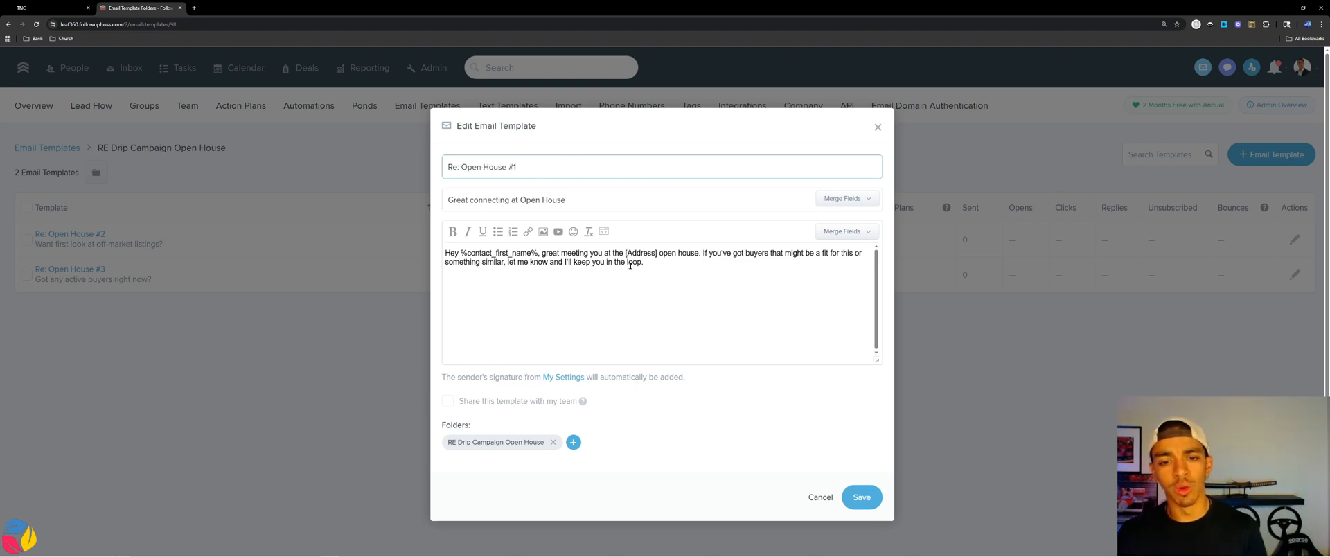
Delete the [Address] placeholder from the body and review the Merge Fields list.
left_click_drag(658, 253, 627, 254)
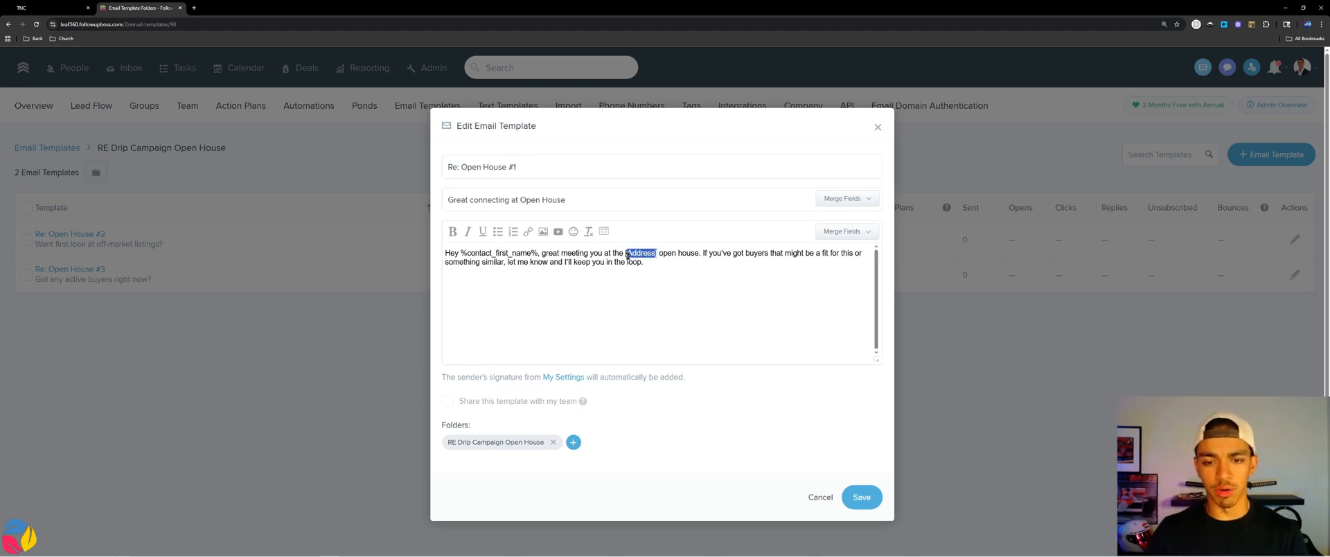
key("BackSpace")
key("BackSpace")
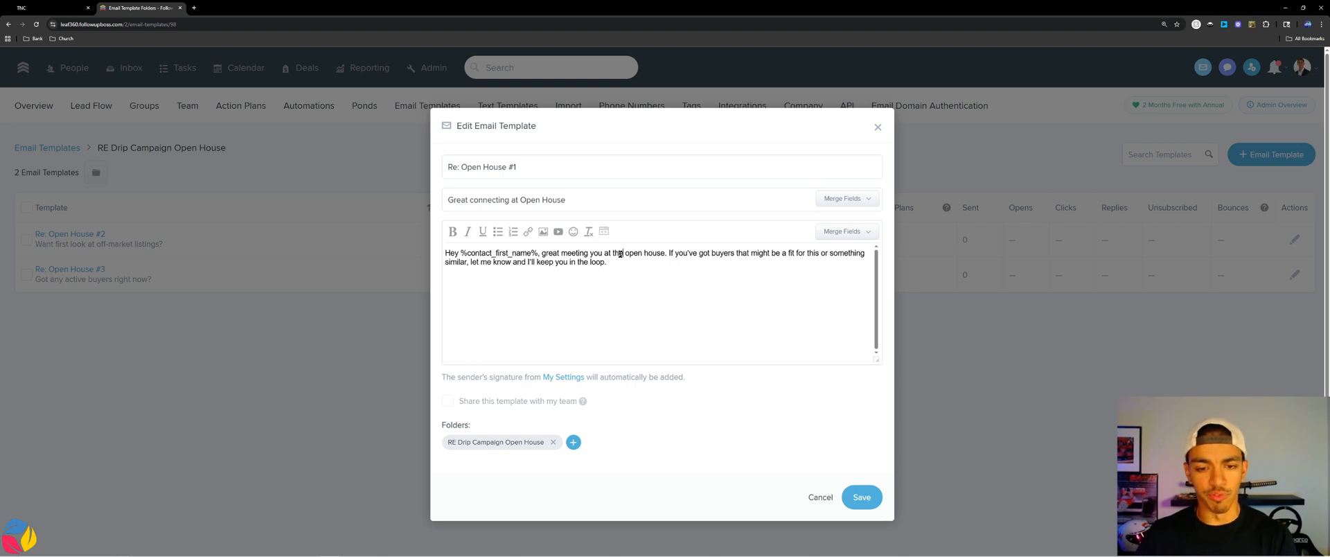
double_click(535, 253)
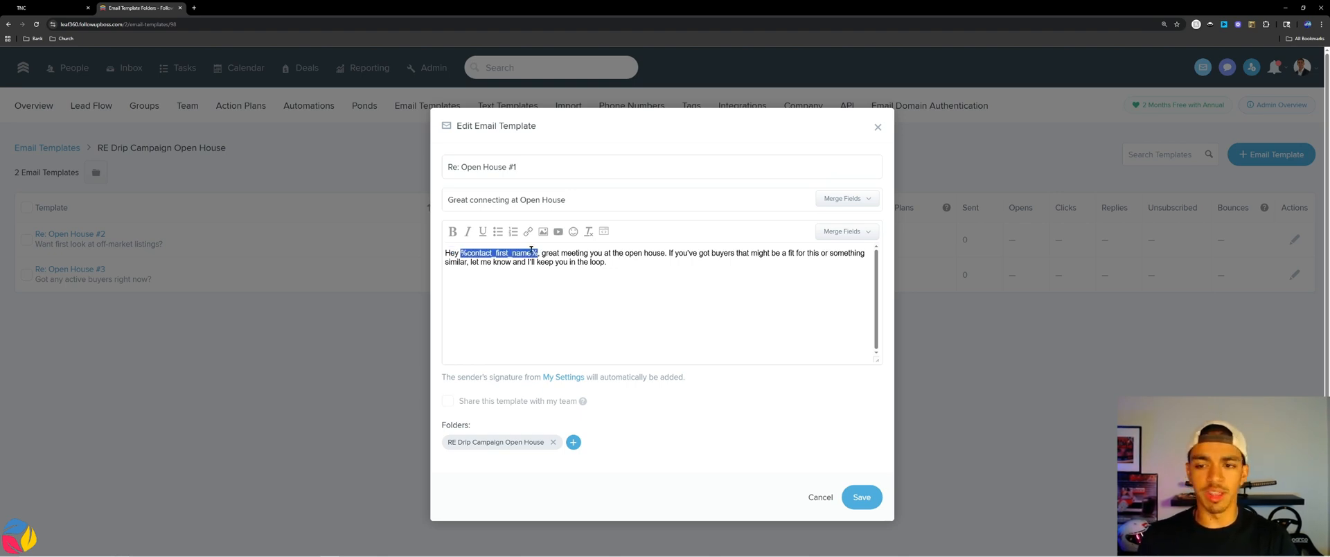
left_click(848, 232)
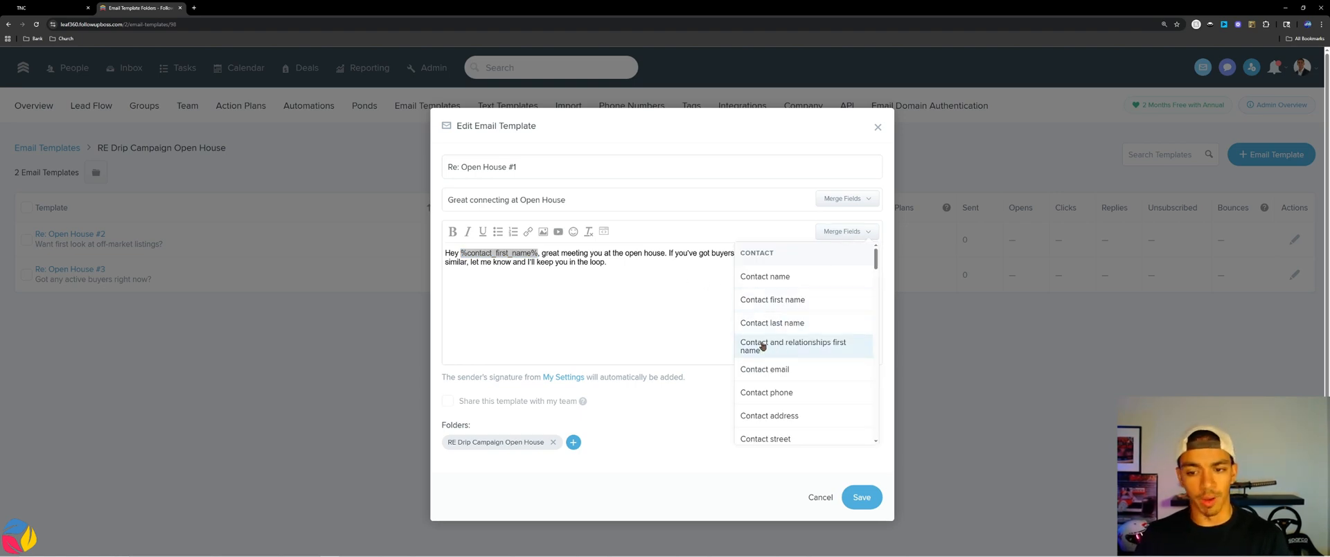
scroll(762, 346, "down", 6)
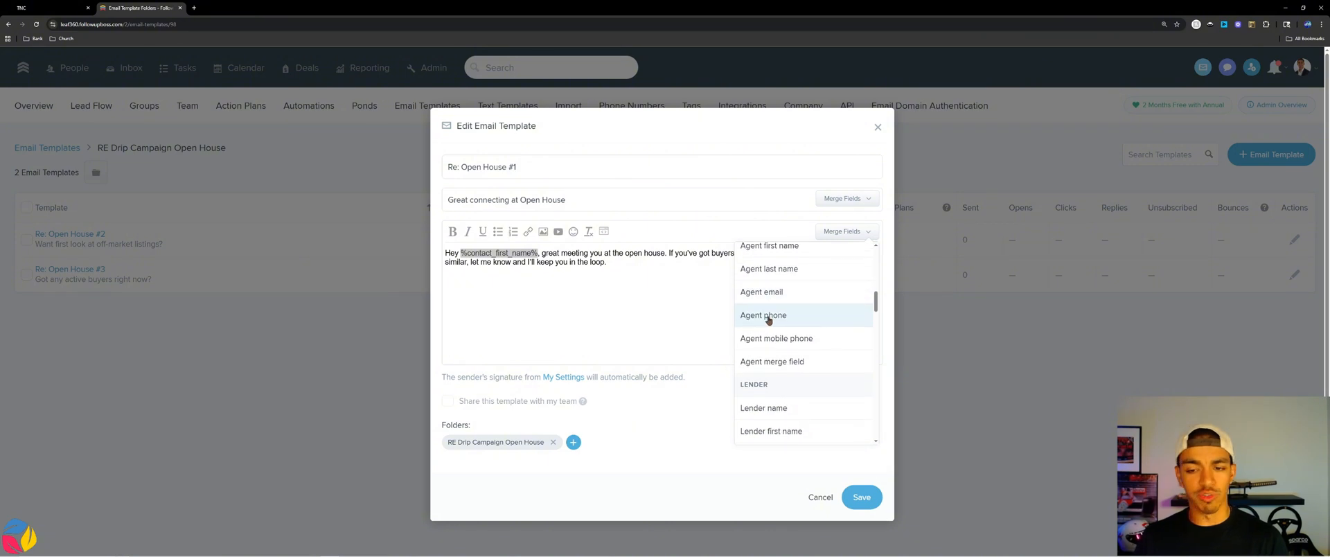
Close the merge field list and save the Re: Open House #1 template.
left_click(589, 270)
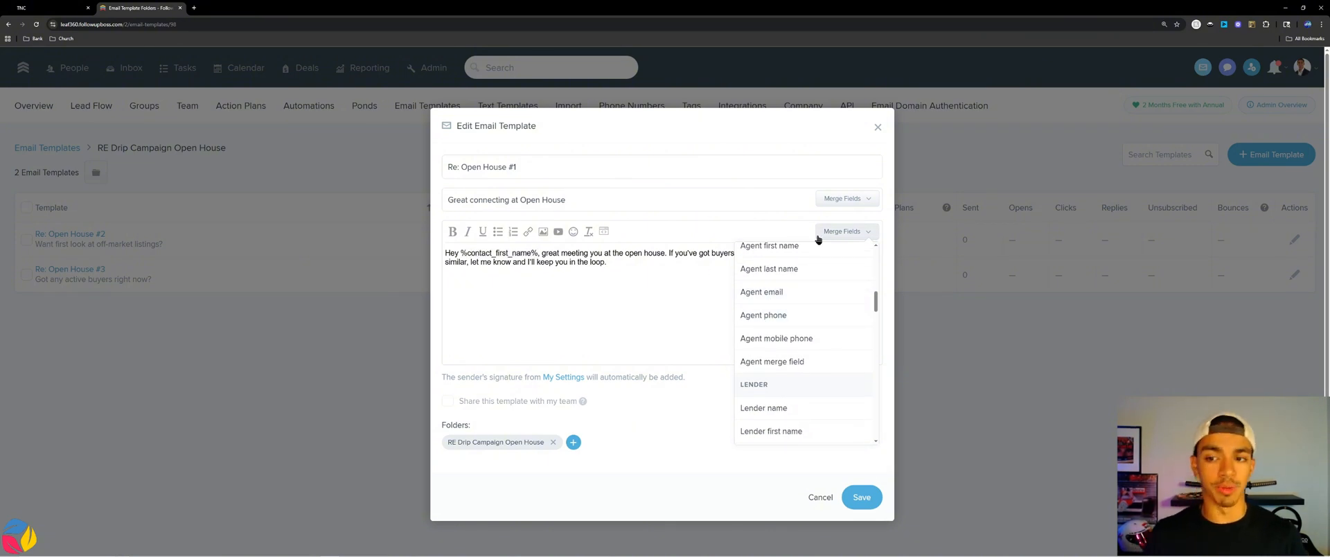
left_click(818, 237)
left_click(817, 236)
left_click(609, 276)
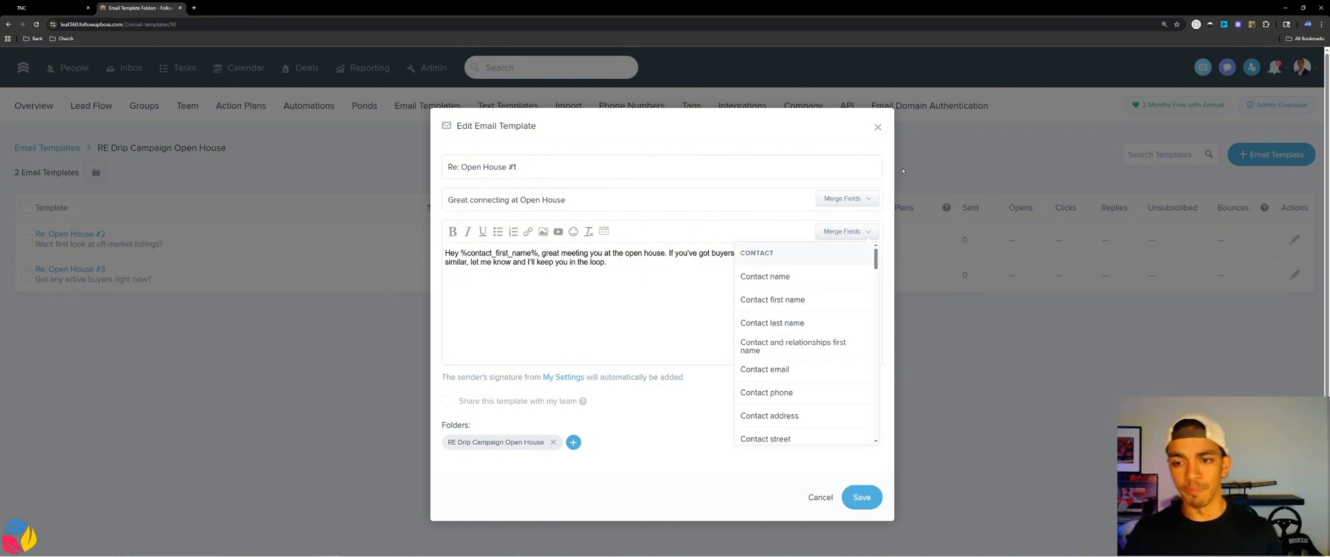
left_click(845, 231)
left_click(845, 231)
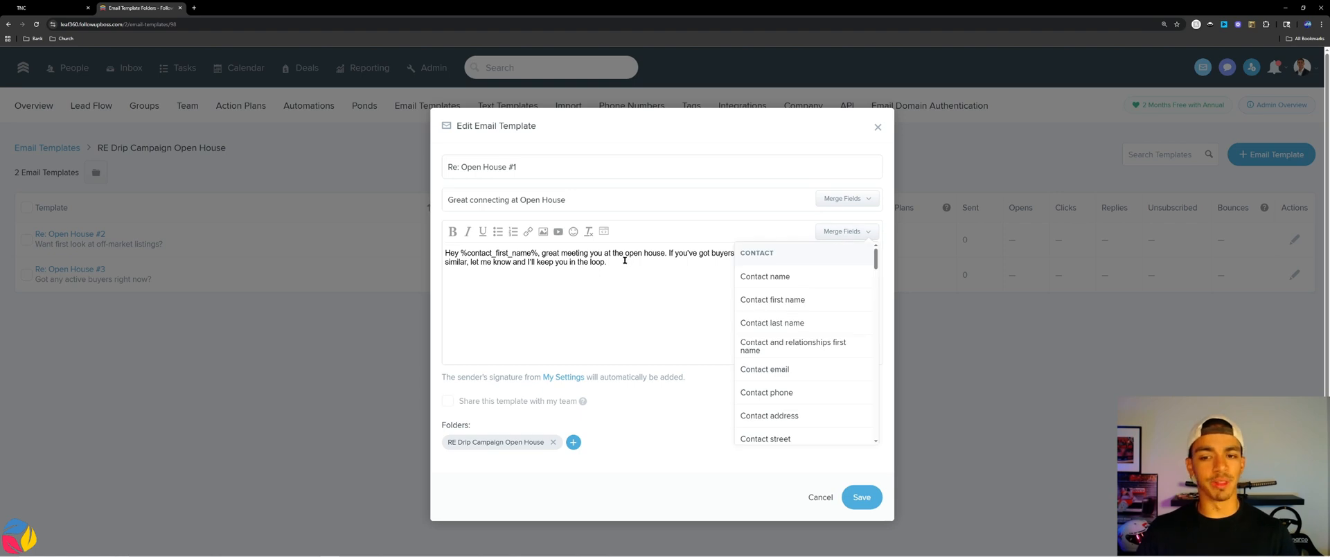
left_click(881, 257)
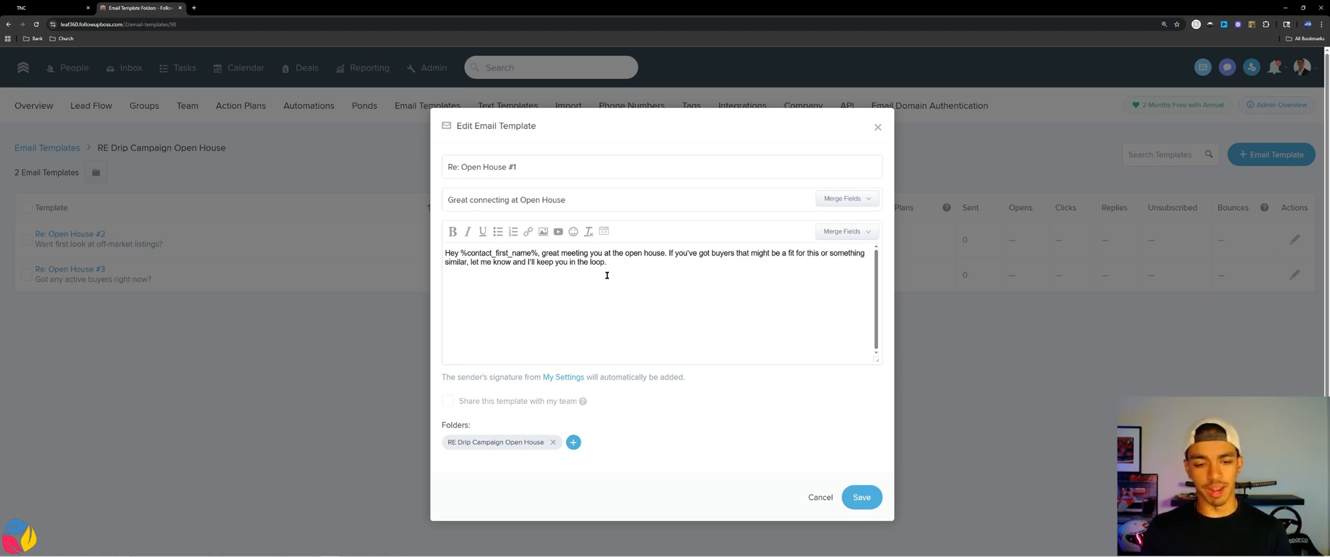
left_click(862, 496)
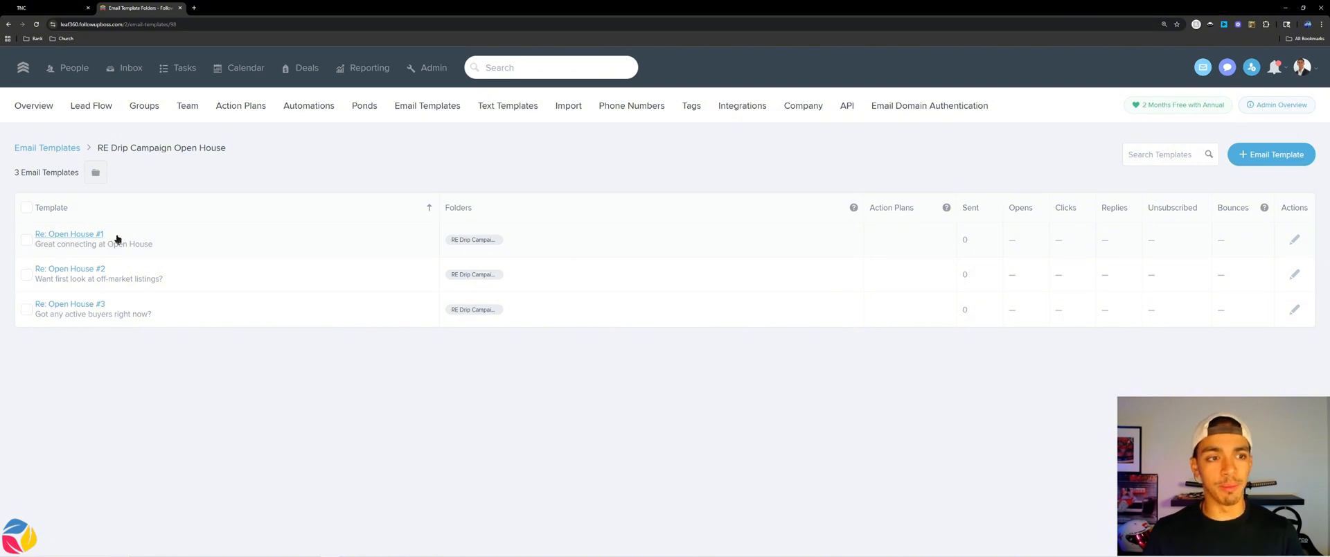
In Action Plans, open the empty RE Drip Campaign Open House folder.
left_click(236, 109)
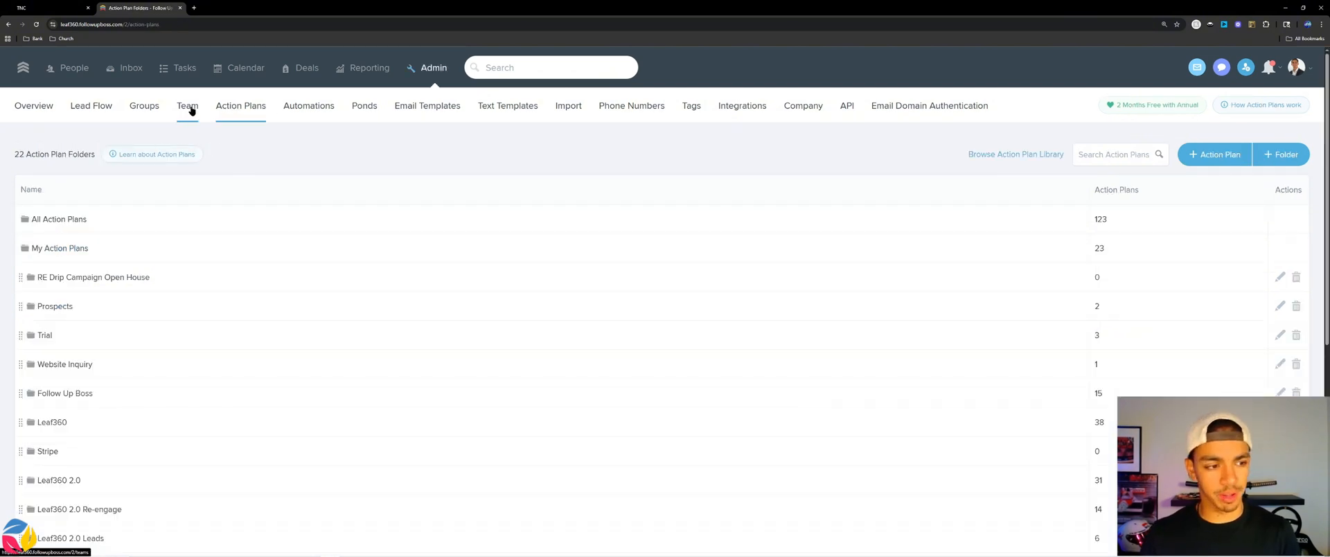
left_click(1262, 155)
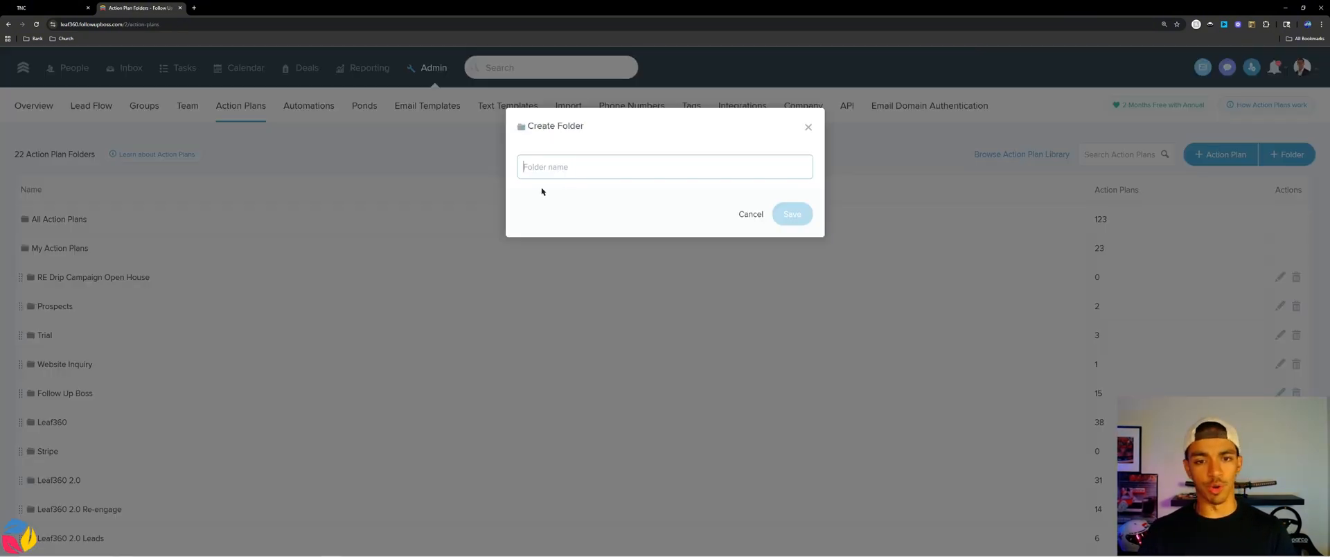
type("RE Opej")
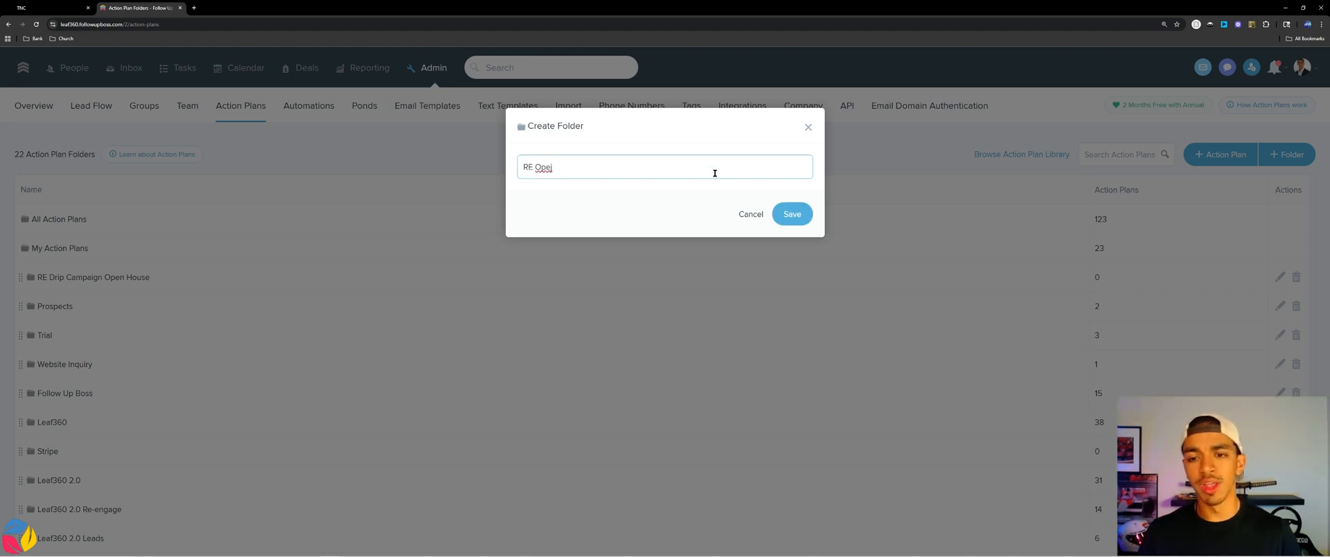
left_click(750, 214)
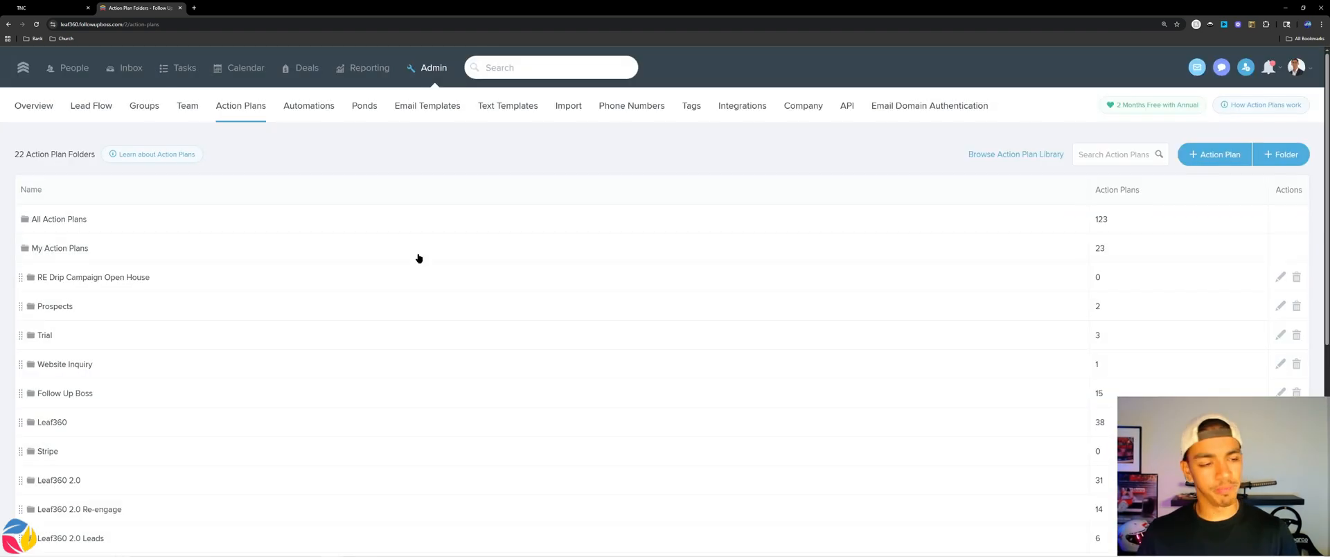
left_click(57, 286)
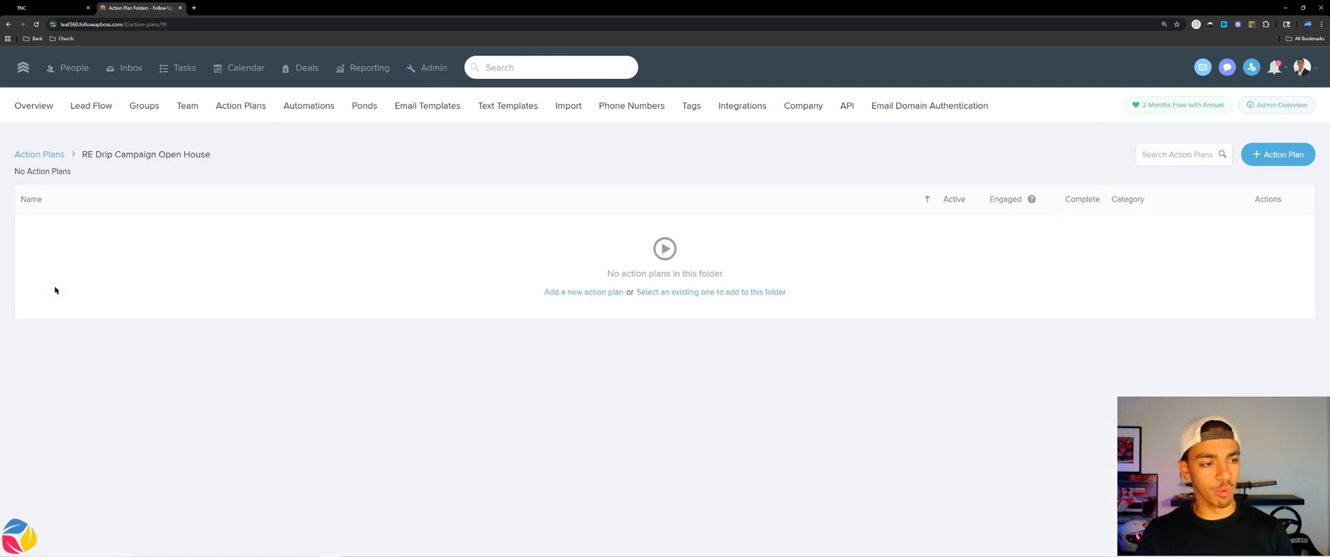
Create an action plan named 'RE Open House' filed under RE Drip Campaign Open House.
left_click(594, 300)
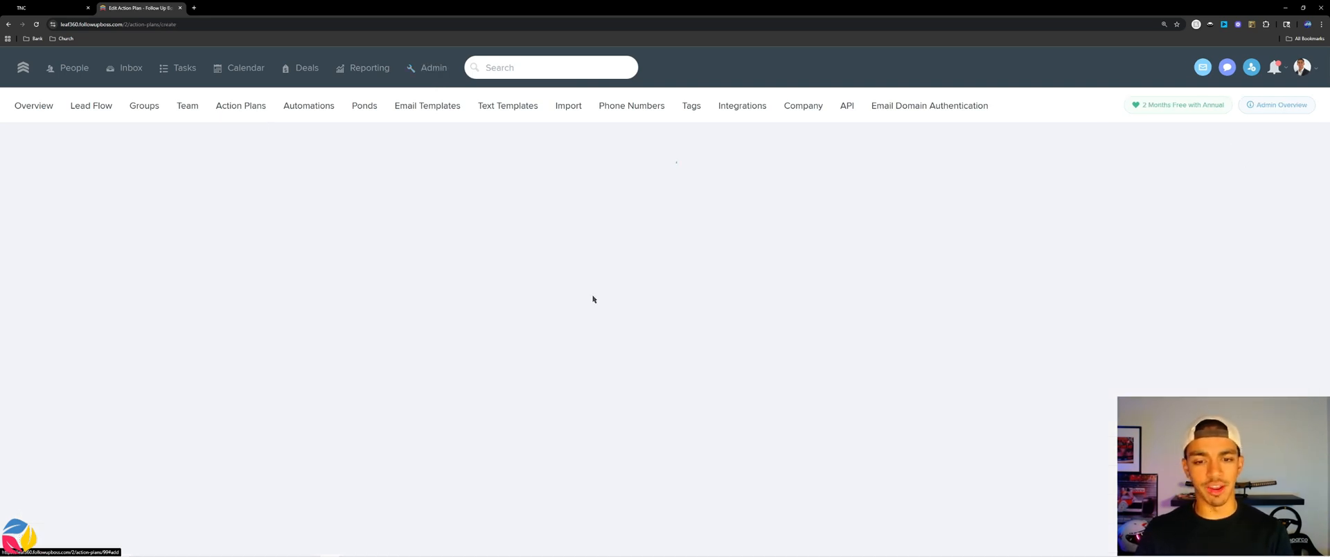
type("Re")
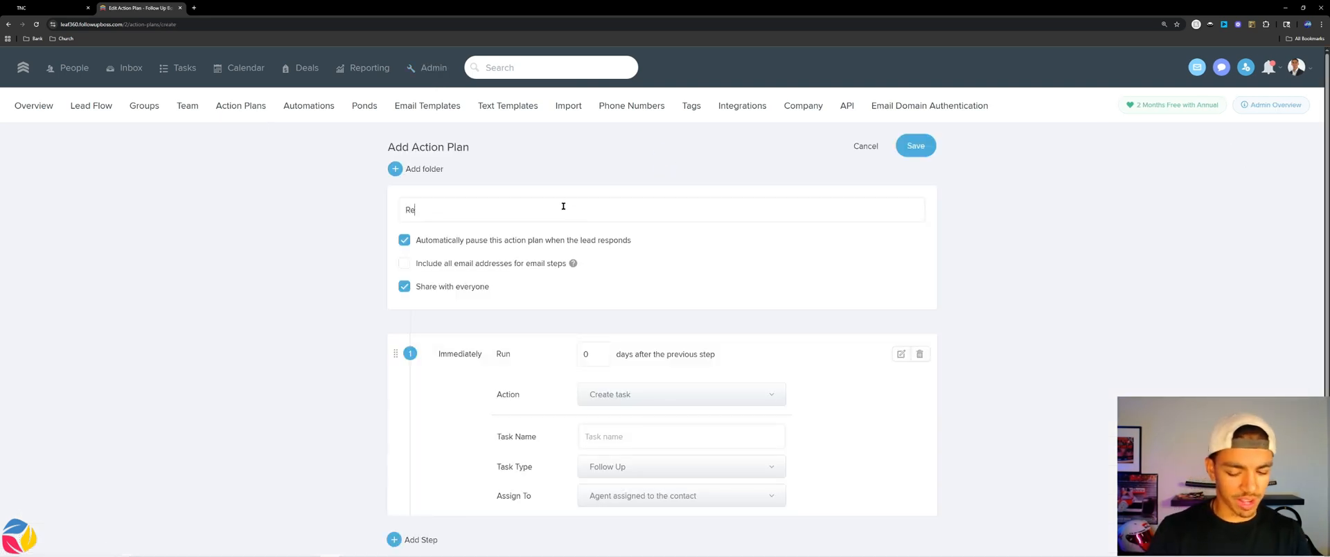
type("E Open House")
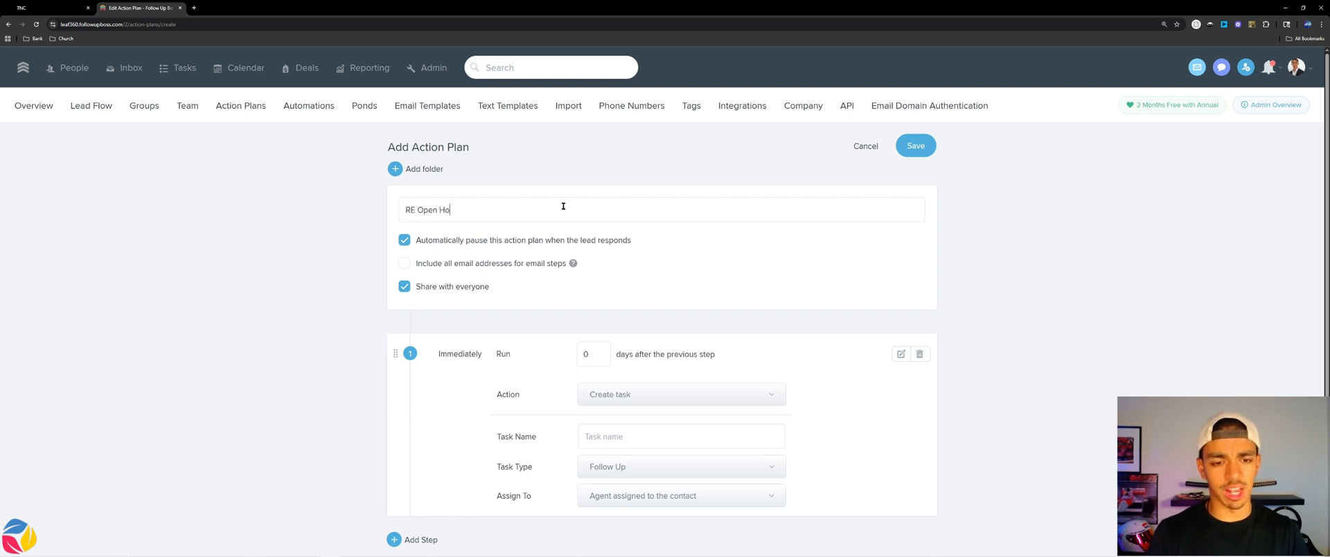
left_click(431, 170)
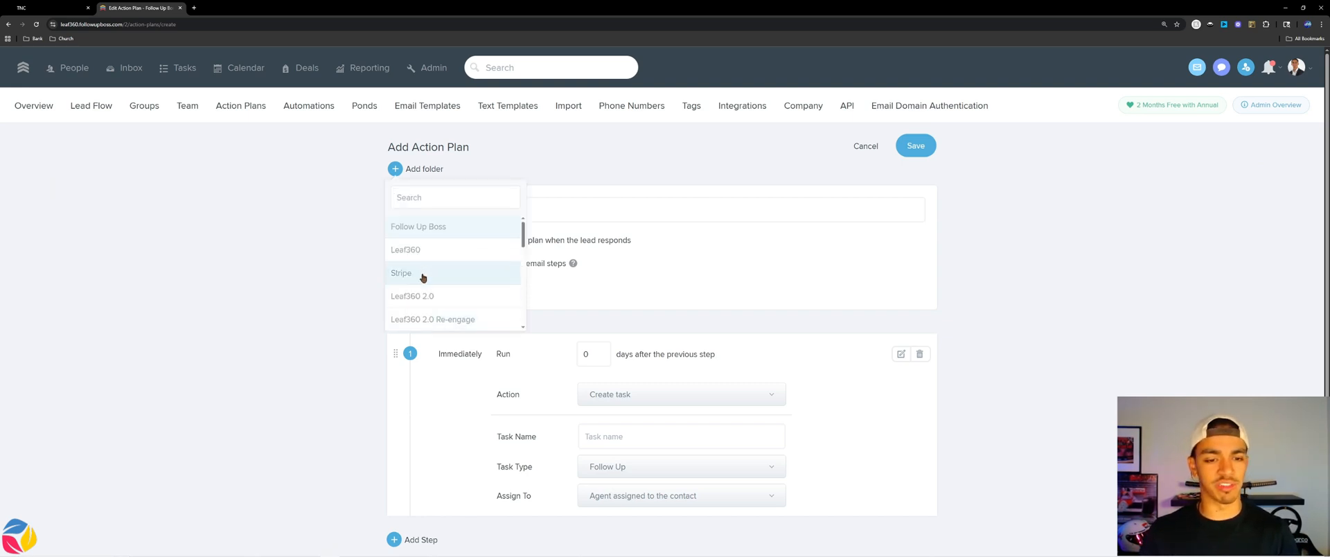
scroll(430, 277, "down", 2)
left_click(433, 320)
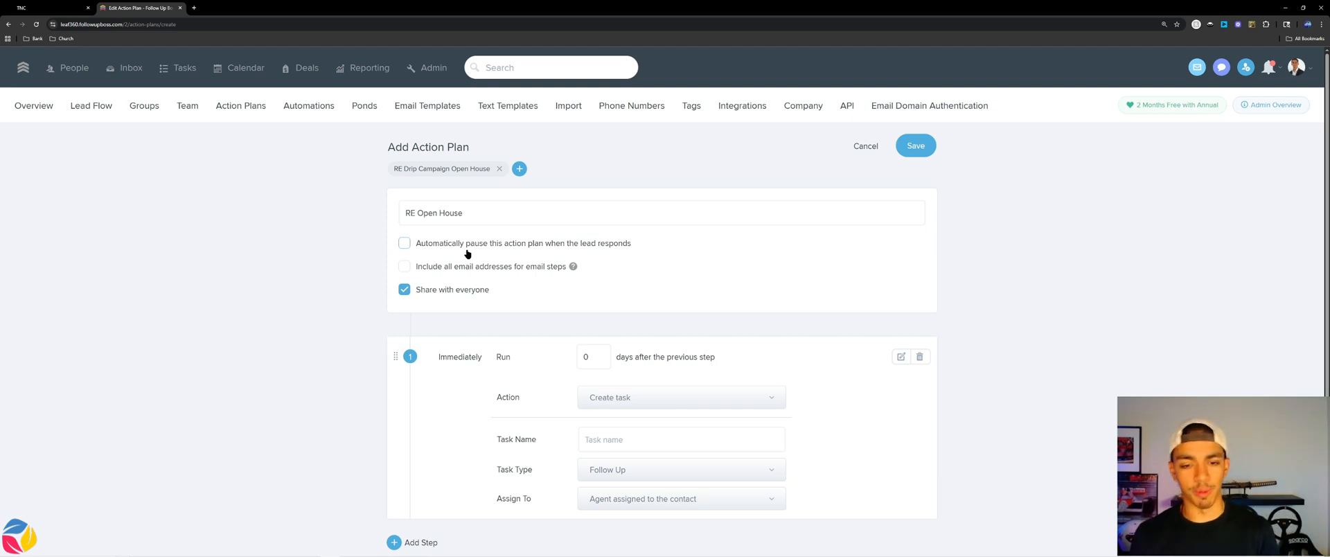
Make step 1 create a Call task named 'call'.
scroll(625, 260, "down", 1)
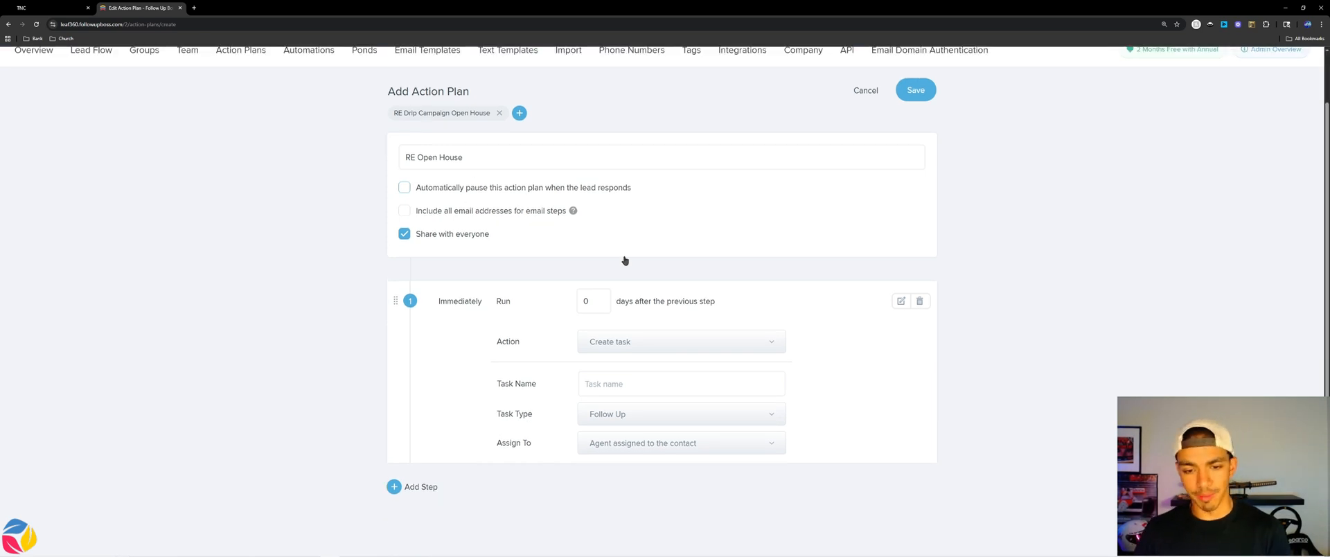
left_click(638, 382)
type("c")
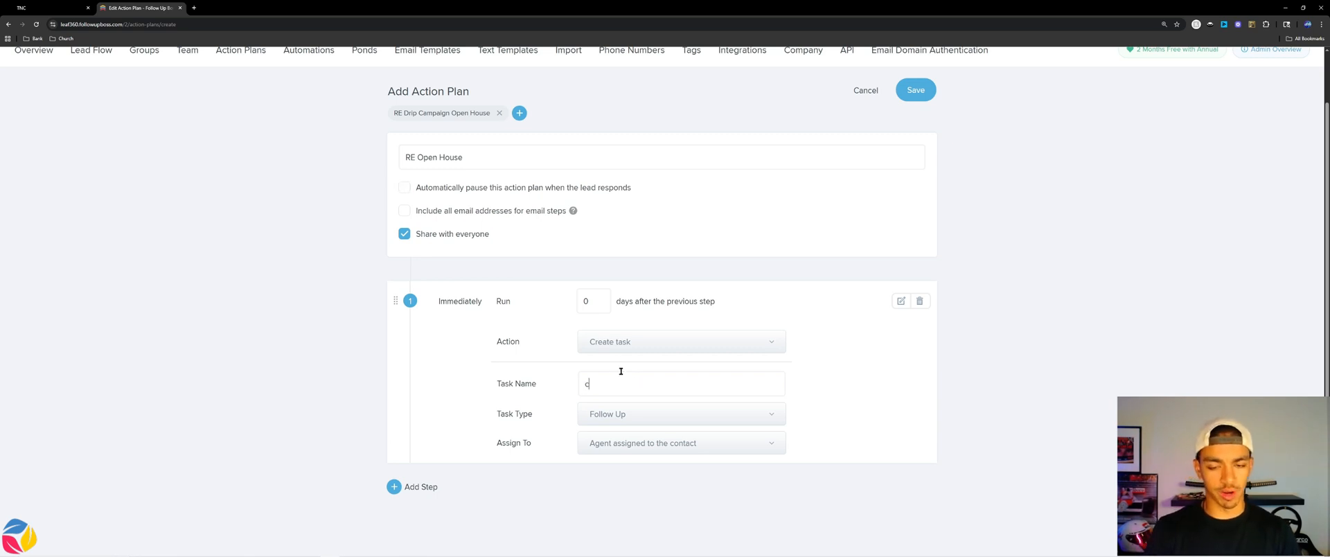
type("all")
left_click(629, 414)
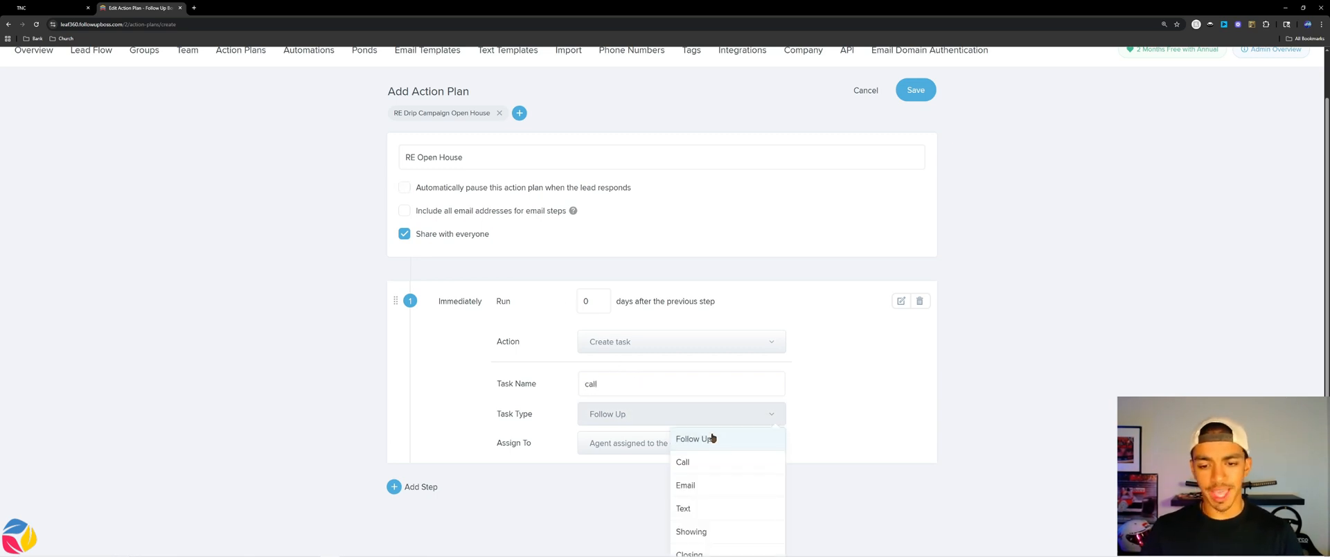
left_click(693, 463)
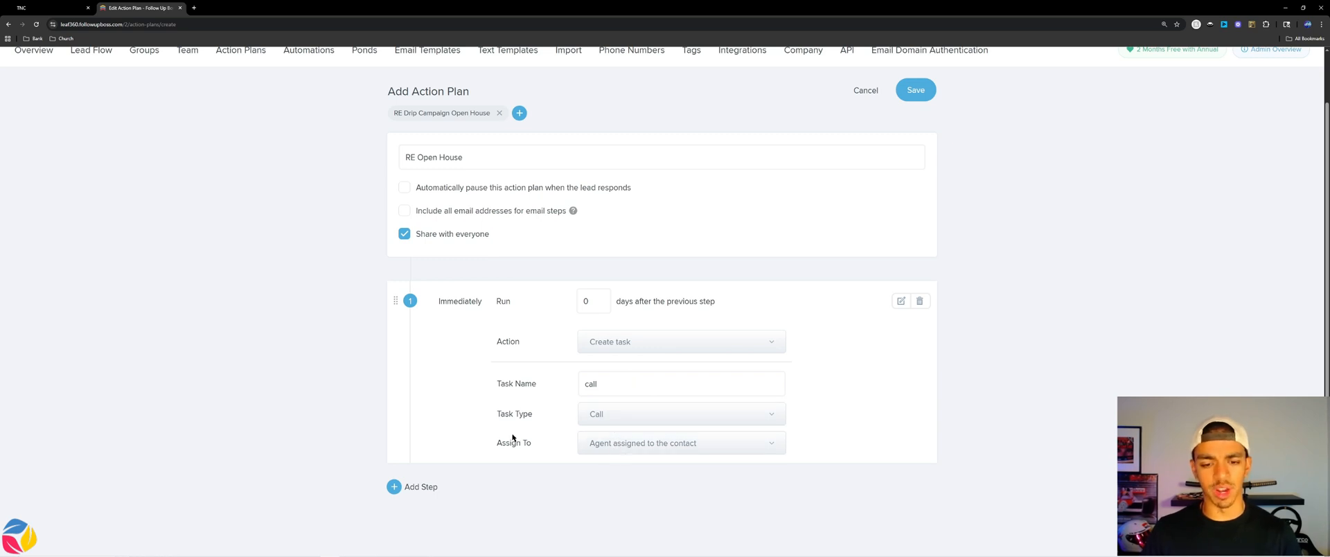
Add step 2 that sends the Re: Open House #1 email.
left_click(423, 490)
scroll(558, 373, "down", 3)
left_click(614, 347)
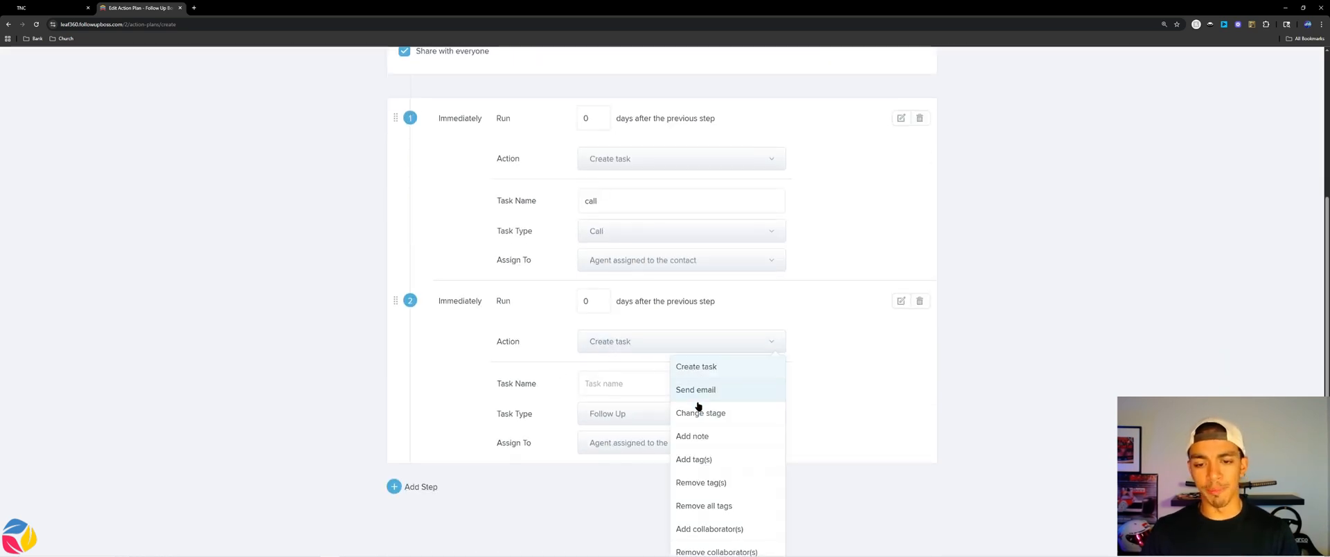
left_click(689, 390)
left_click(738, 414)
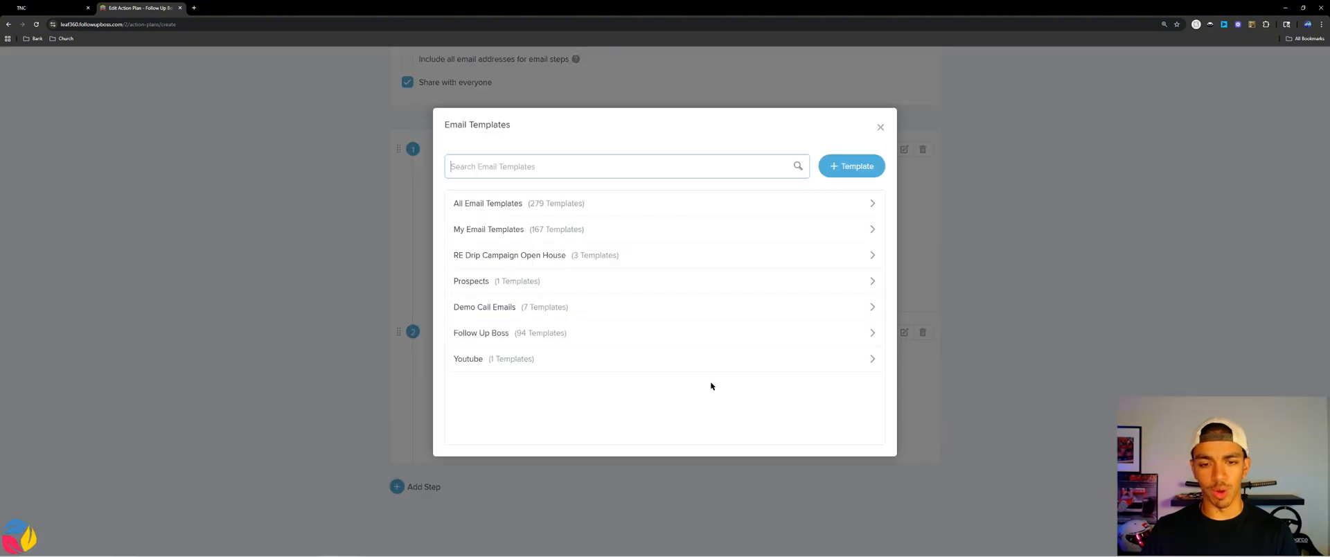
left_click(552, 256)
left_click(493, 208)
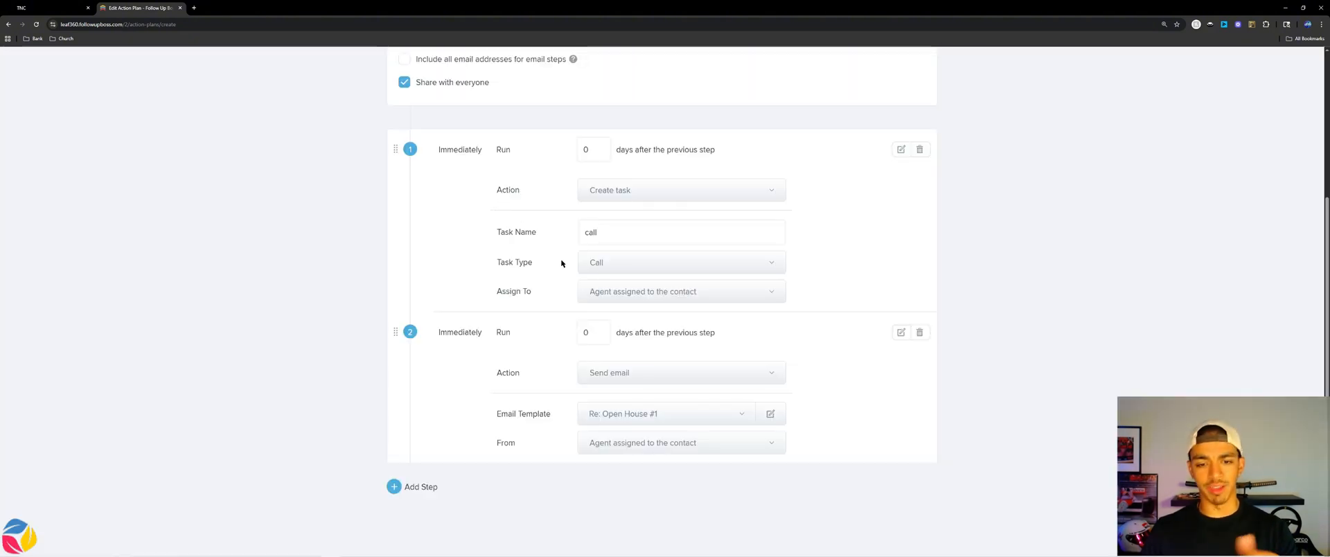
Add step 3 that sends the Re: Open House #2 email after 2 days.
left_click(412, 487)
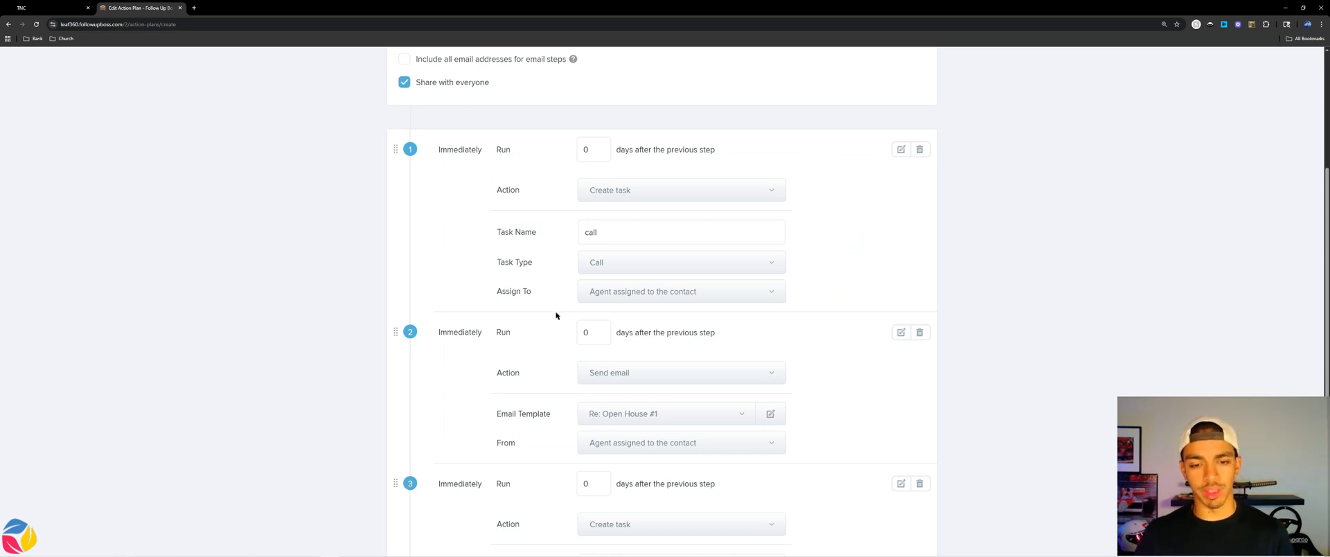
scroll(555, 315, "down", 2)
scroll(573, 237, "up", 3)
scroll(603, 223, "down", 3)
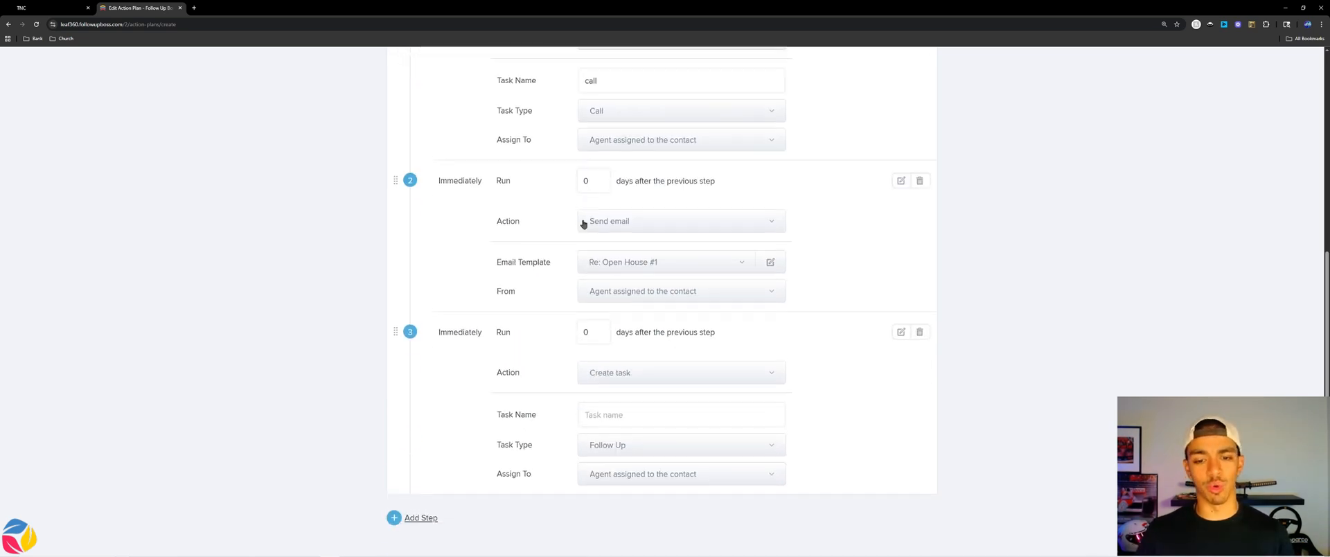
left_click(611, 335)
type("2")
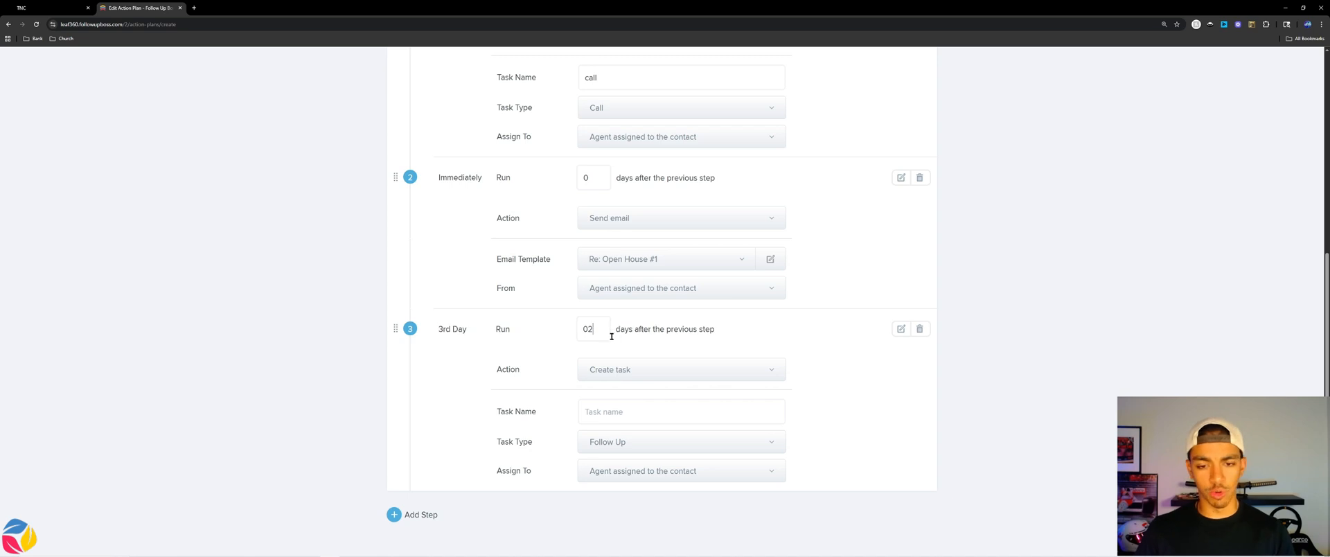
left_click(611, 369)
left_click(682, 419)
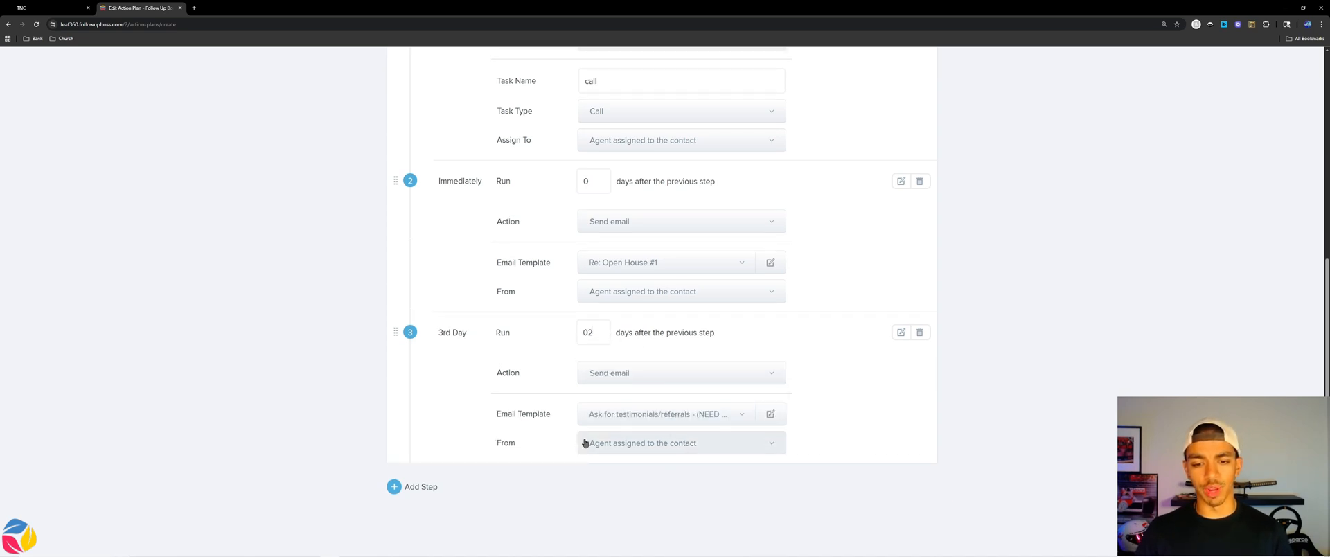
left_click(691, 417)
left_click(487, 256)
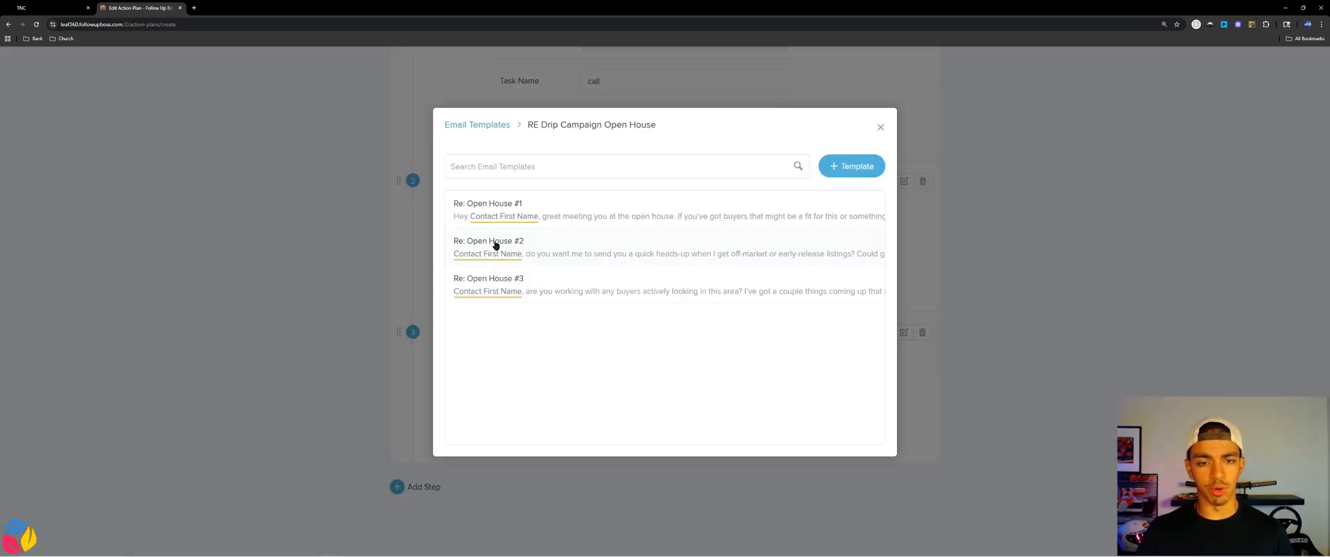
left_click(494, 247)
left_click(430, 486)
Set step 4 to add a note reading 'it's been 3 days since open house'.
scroll(543, 352, "down", 3)
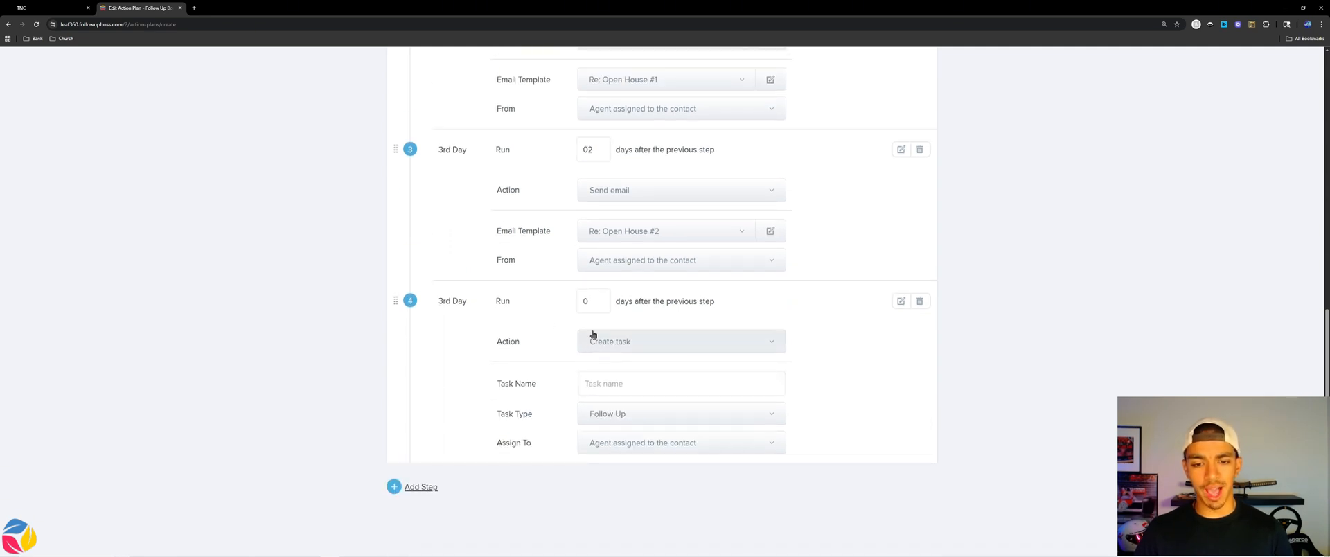
left_click(611, 348)
scroll(705, 492, "down", 1)
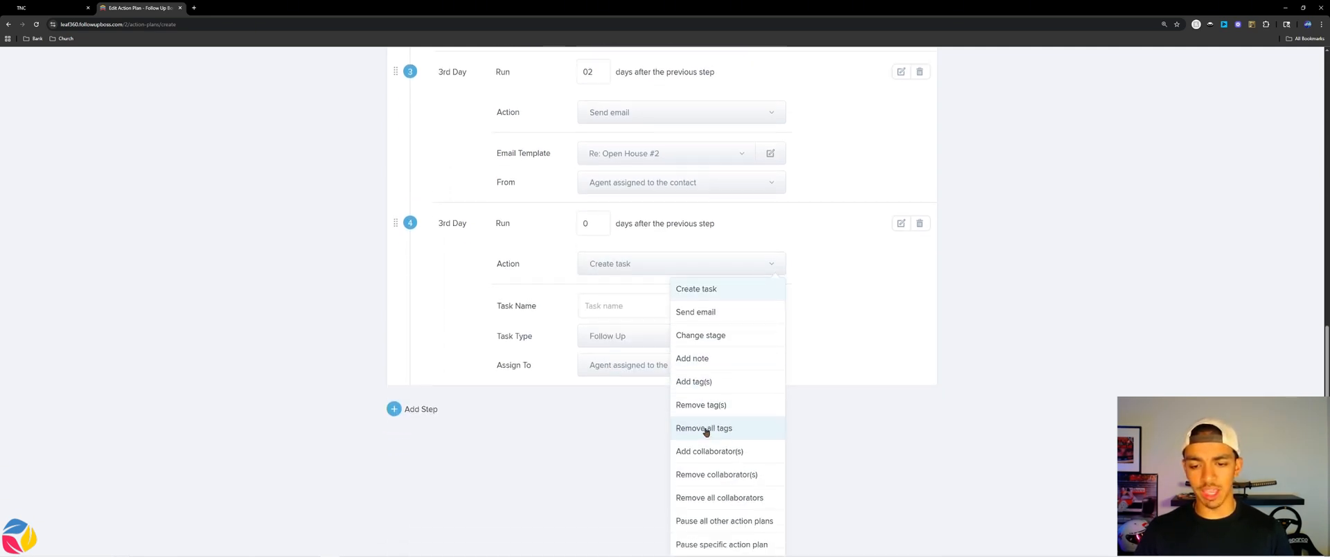
left_click(700, 360)
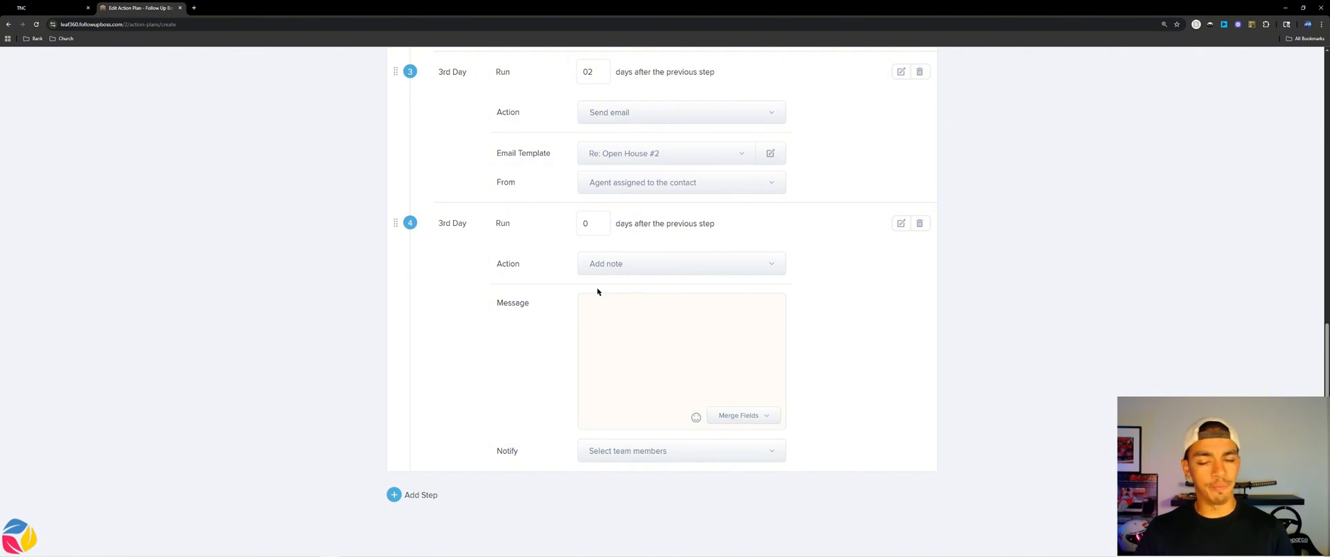
type("c")
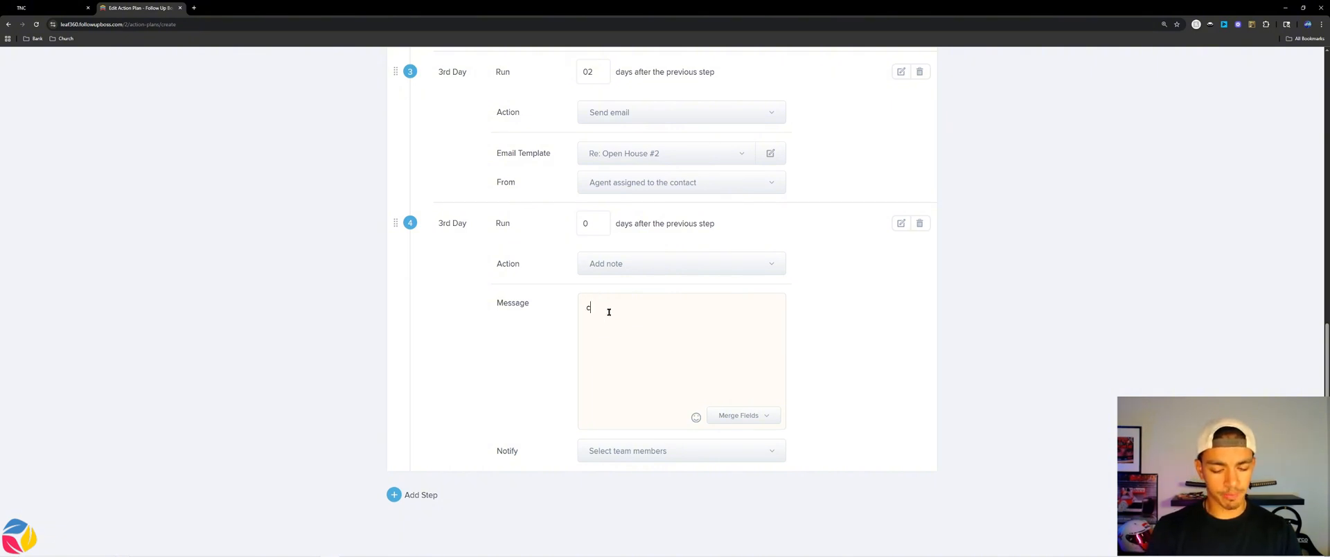
type("it'")
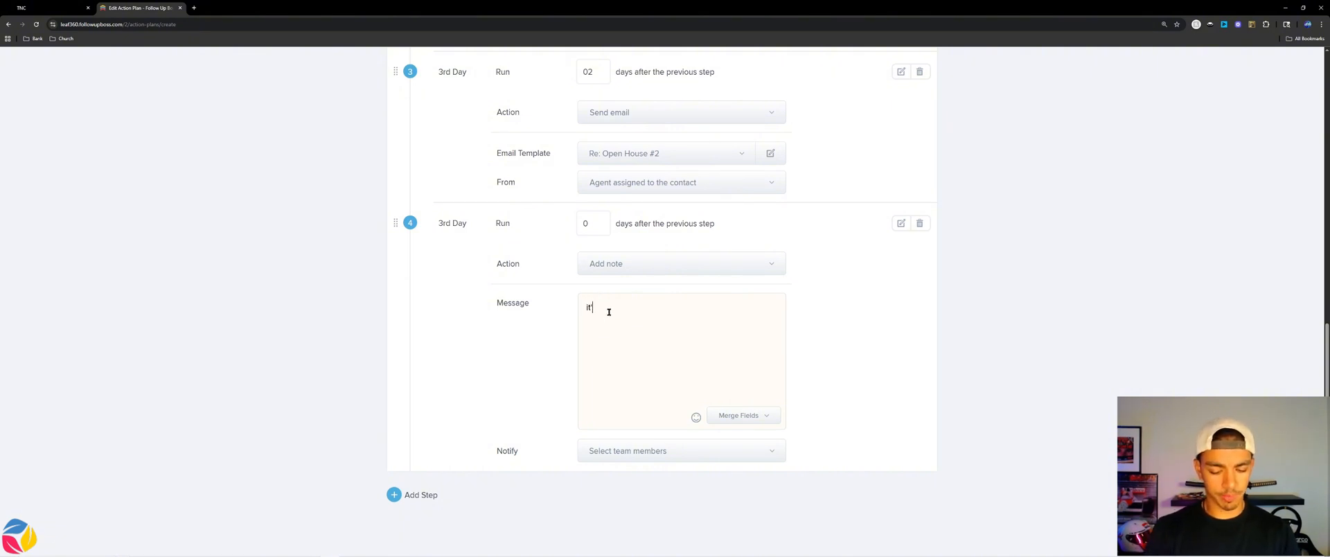
type("s been 3 days ")
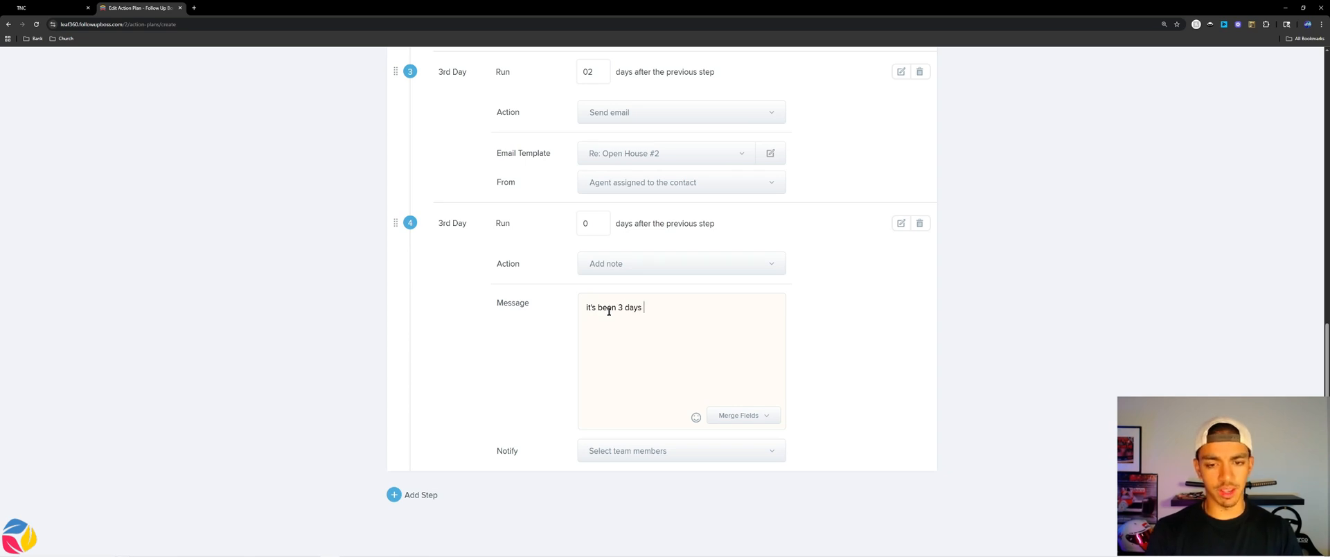
type("since open house")
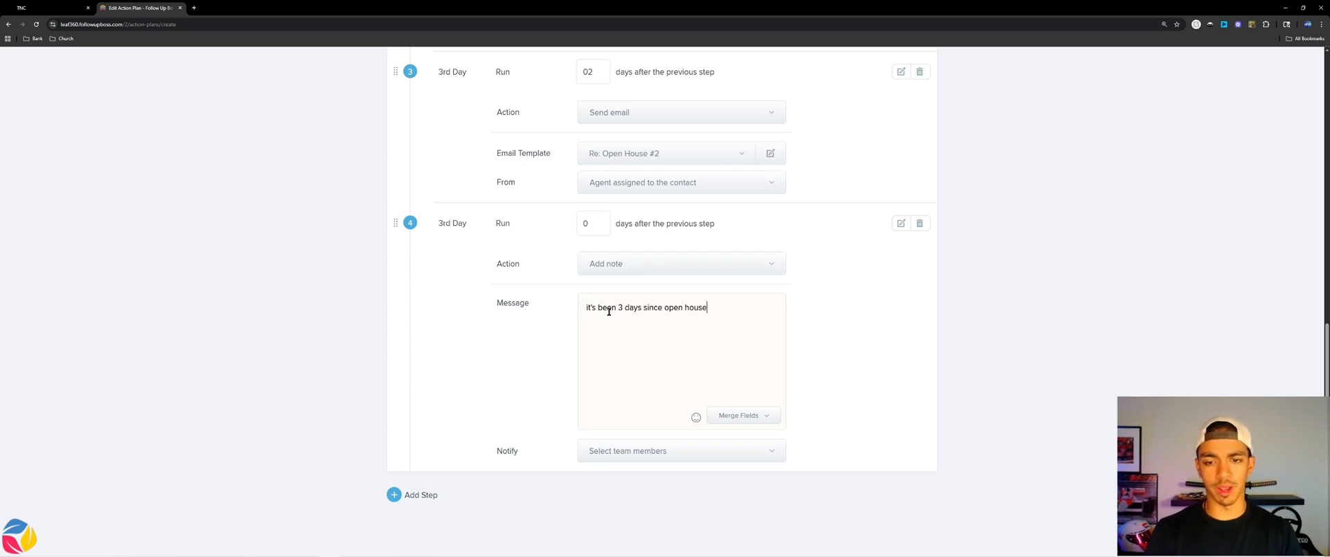
Add step 5 with a 5-day delay.
left_click(415, 494)
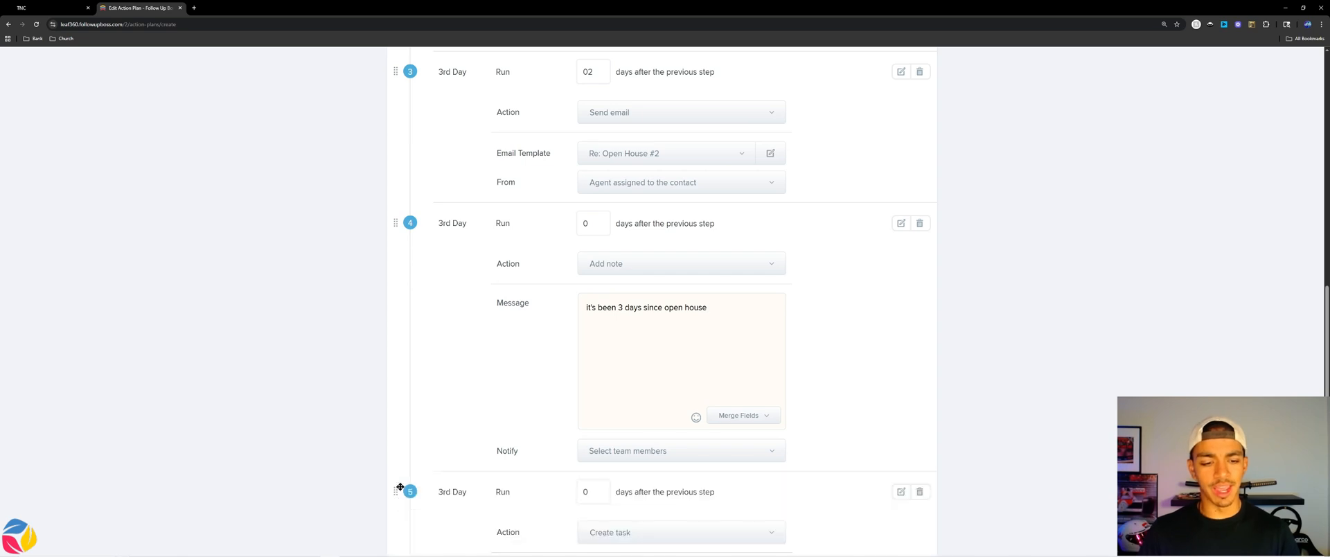
scroll(593, 347, "down", 3)
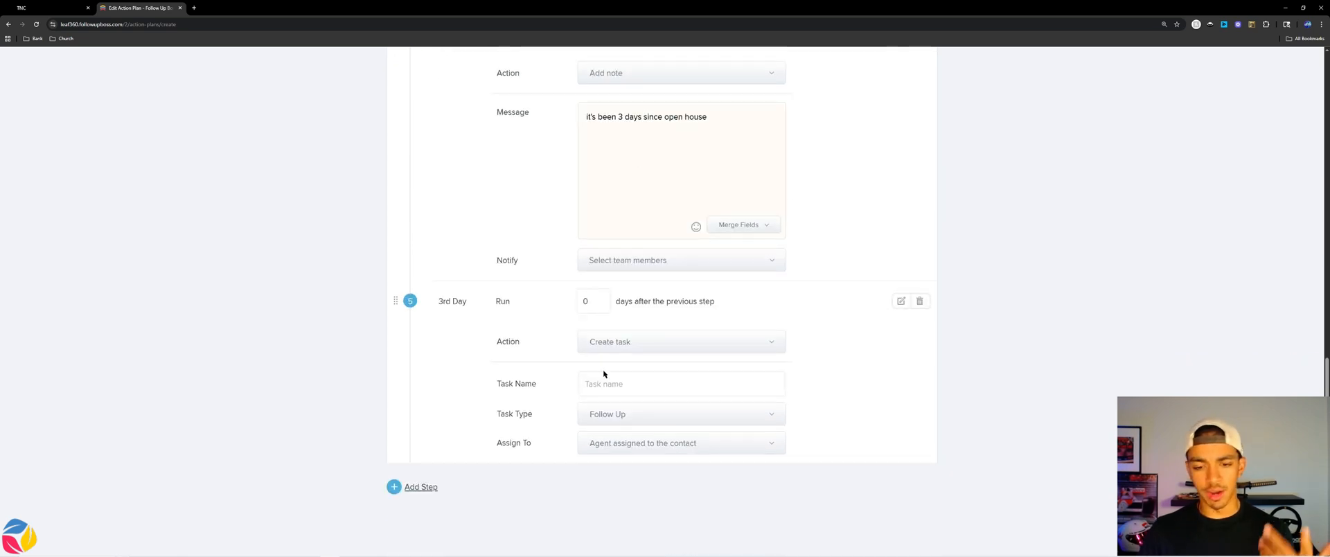
double_click(602, 300)
type("5")
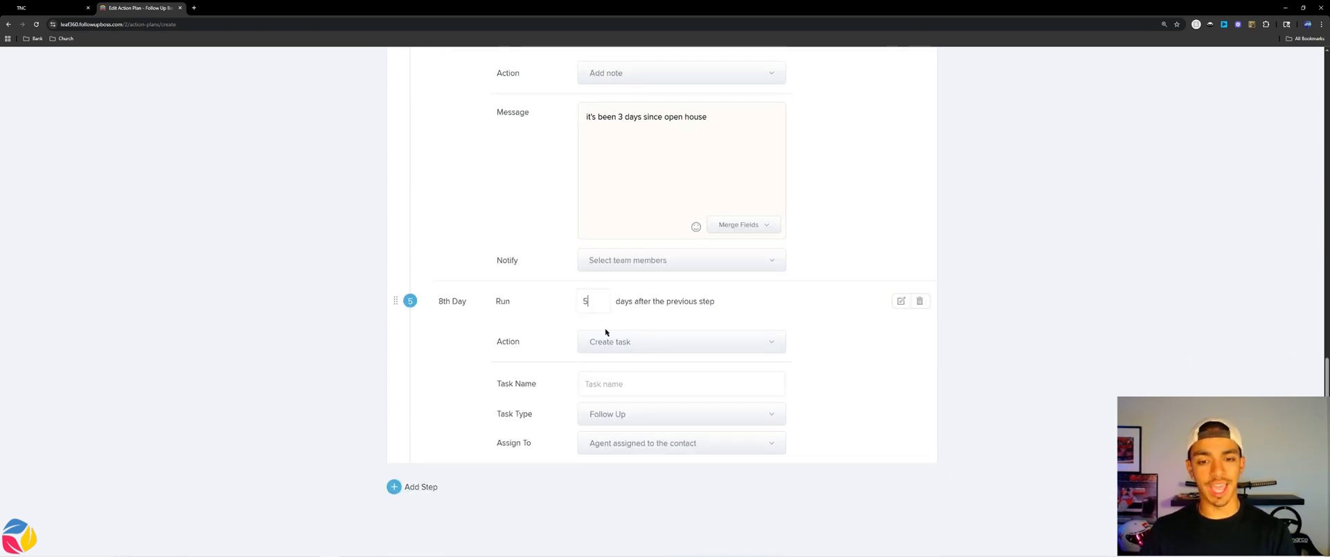
left_click(606, 339)
left_click(632, 348)
Make step 5 send the Re: Open House #3 email template.
left_click(650, 415)
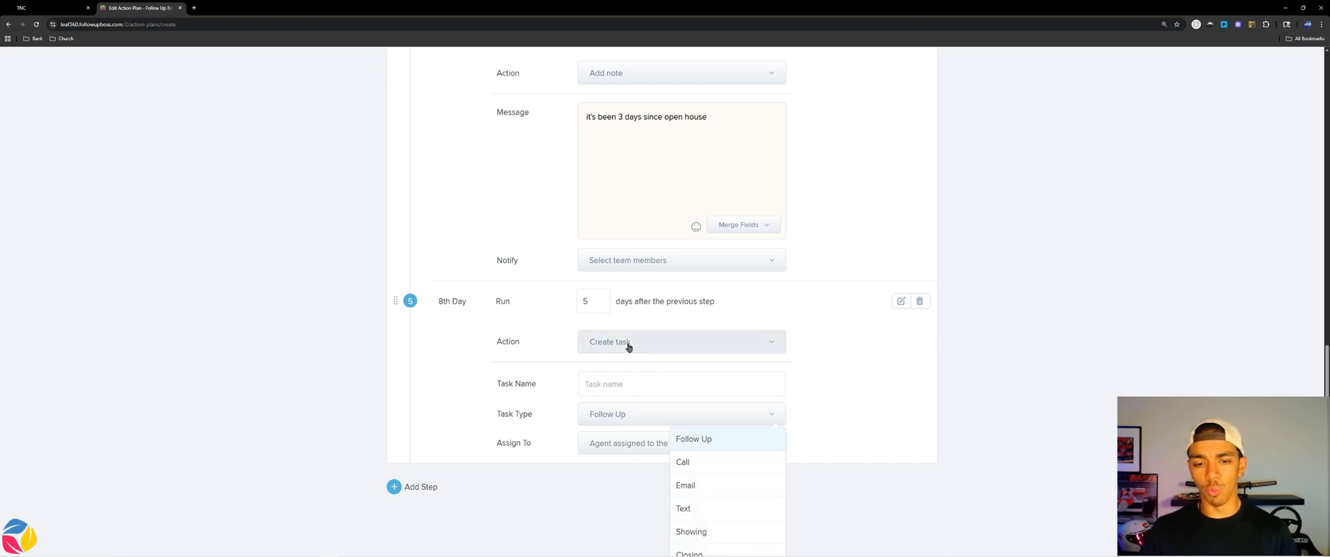
left_click(628, 343)
left_click(720, 389)
left_click(658, 417)
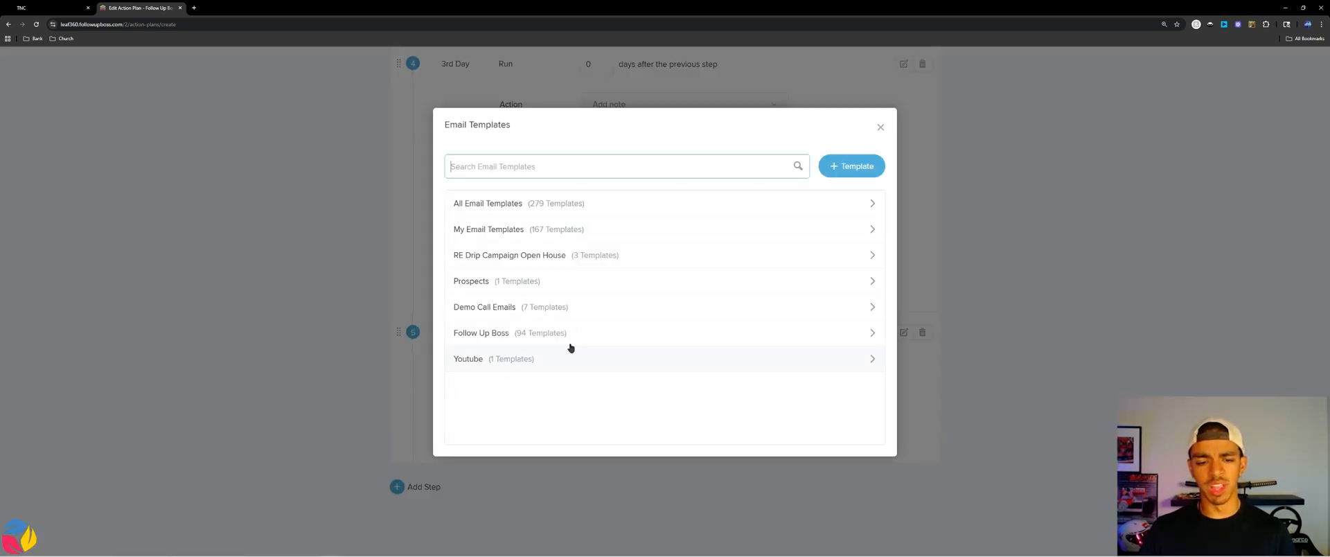
left_click(497, 256)
left_click(504, 294)
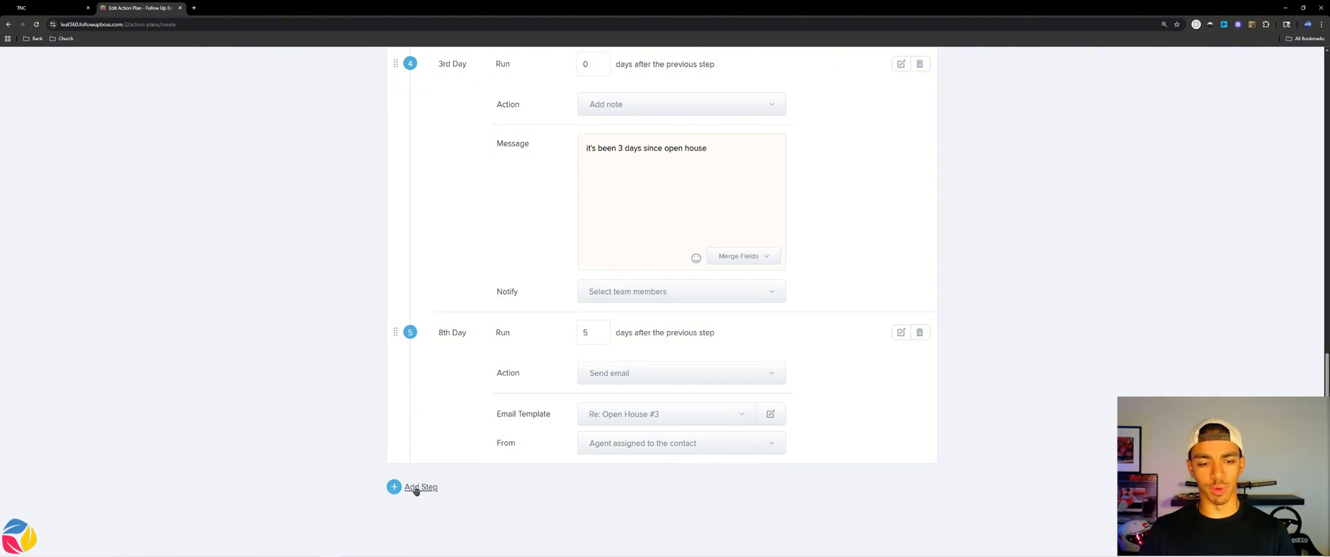
left_click(415, 488)
Make step 6 a Call task named 'follow up one week later'.
scroll(554, 360, "down", 3)
left_click(609, 342)
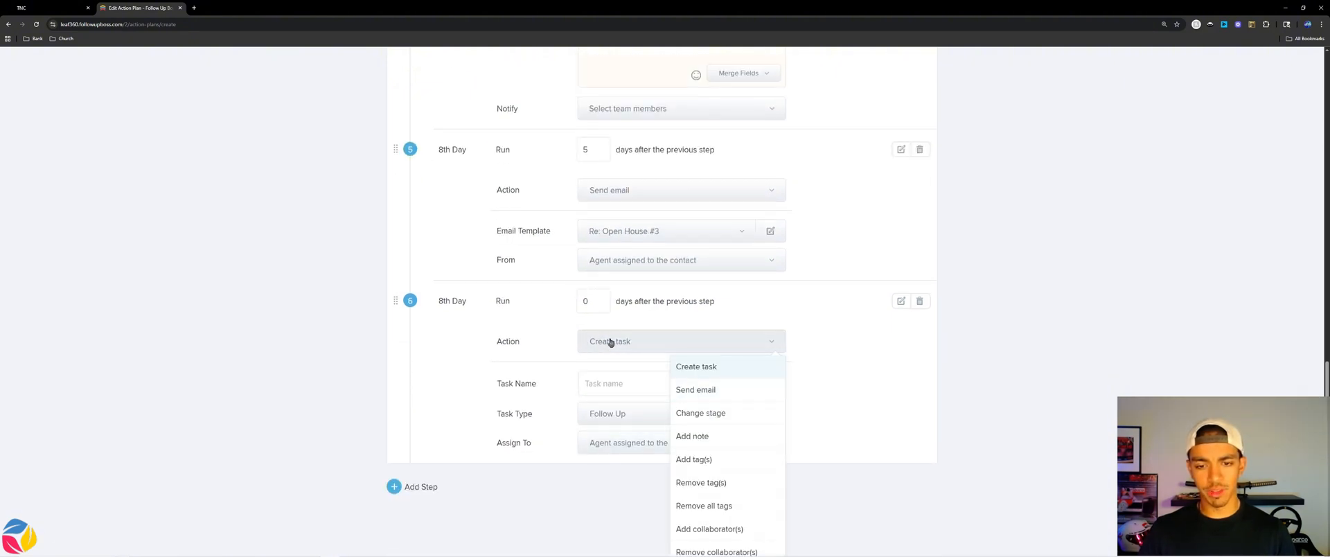
left_click(612, 383)
type("follow")
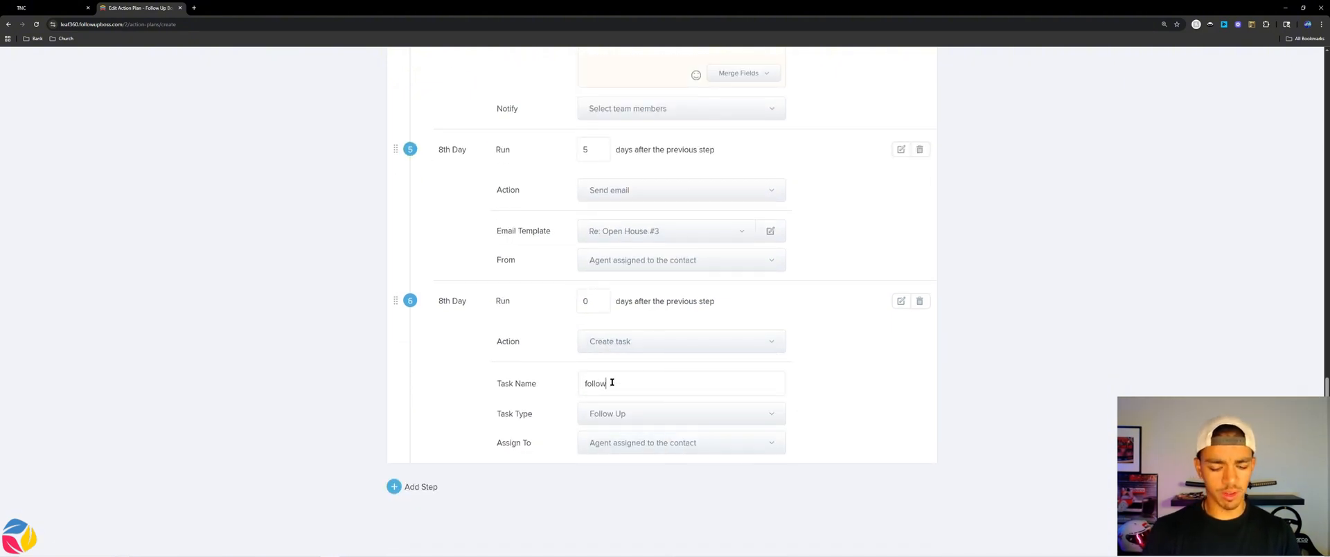
type(" up ")
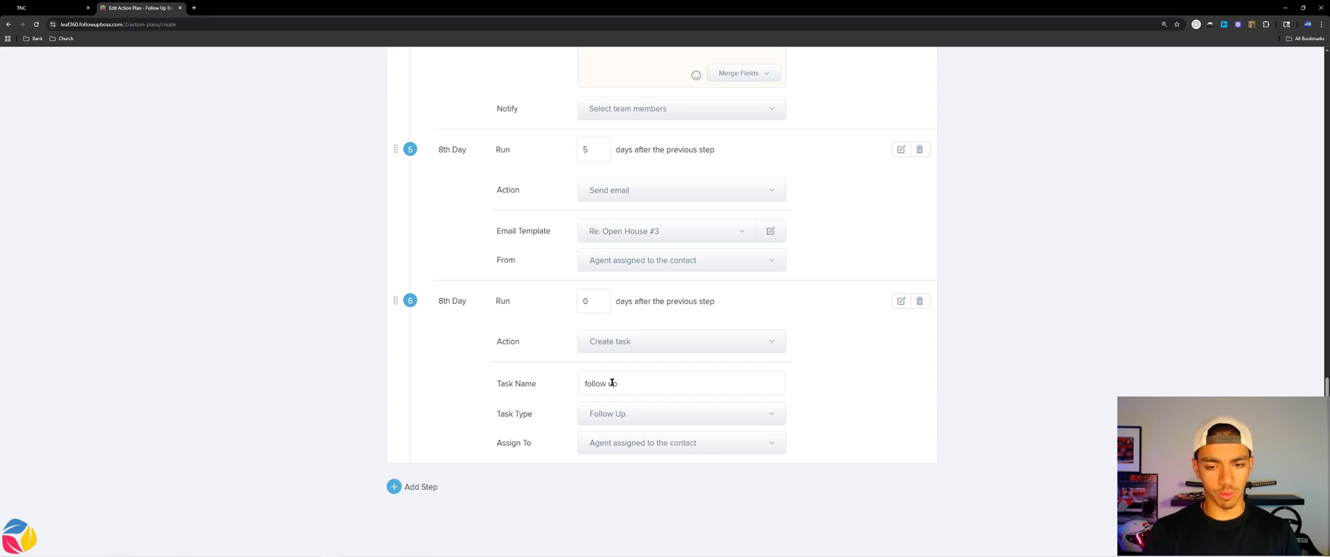
type("one week latre")
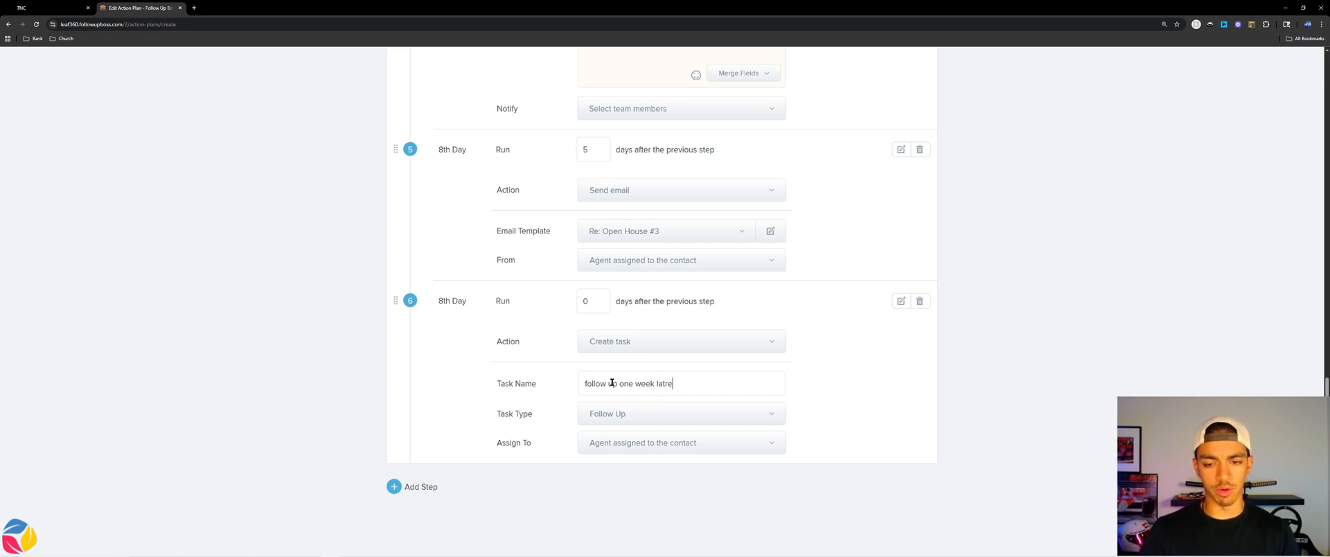
left_click(644, 415)
left_click(689, 460)
Scroll through the six action plan steps to review them, then back to the top.
scroll(522, 330, "up", 4)
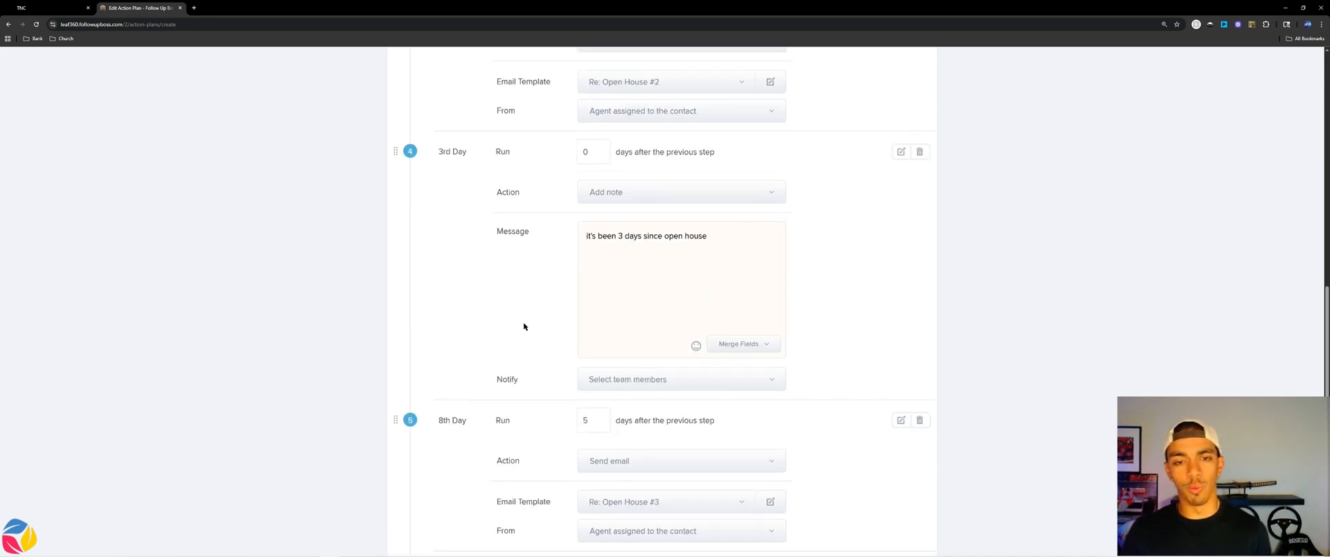
scroll(588, 320, "up", 7)
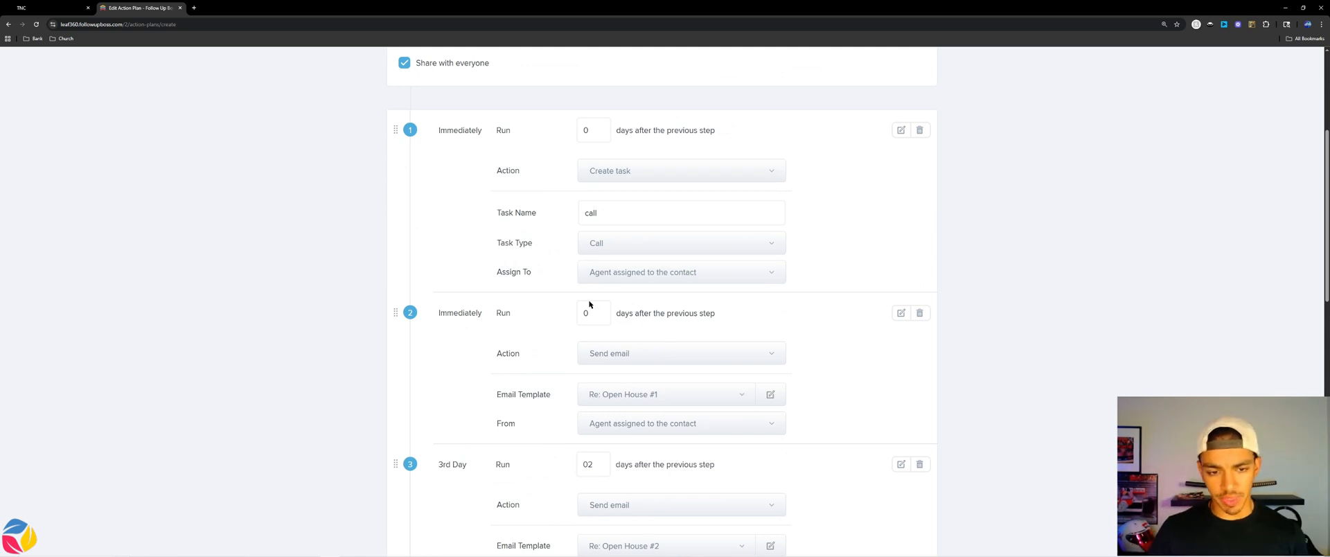
scroll(590, 308, "down", 2)
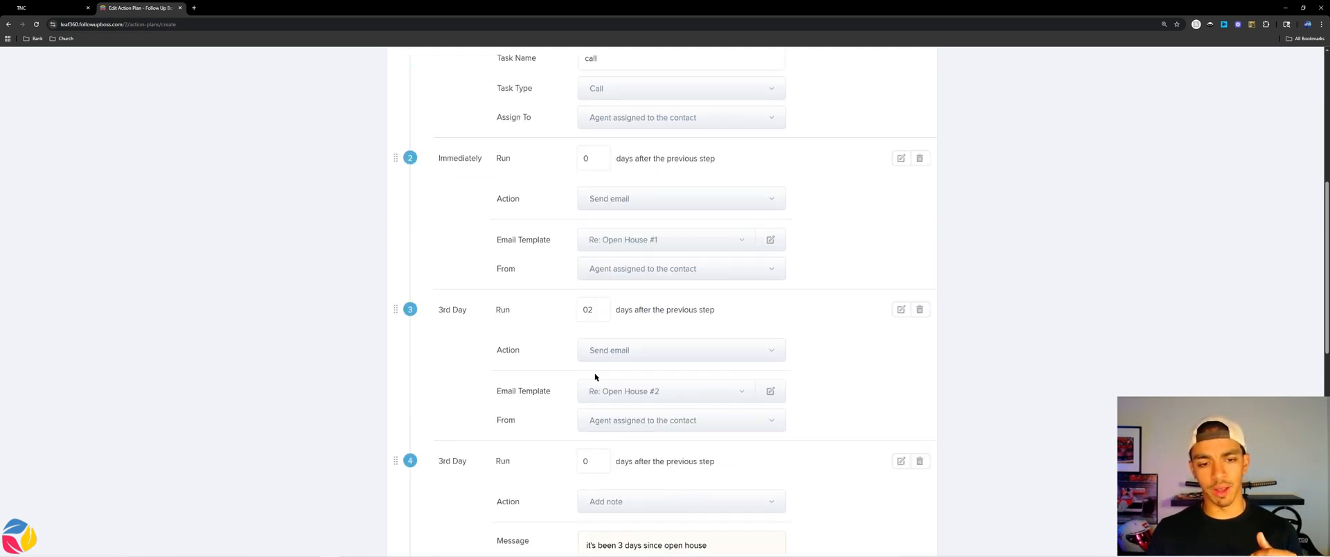
scroll(582, 362, "down", 3)
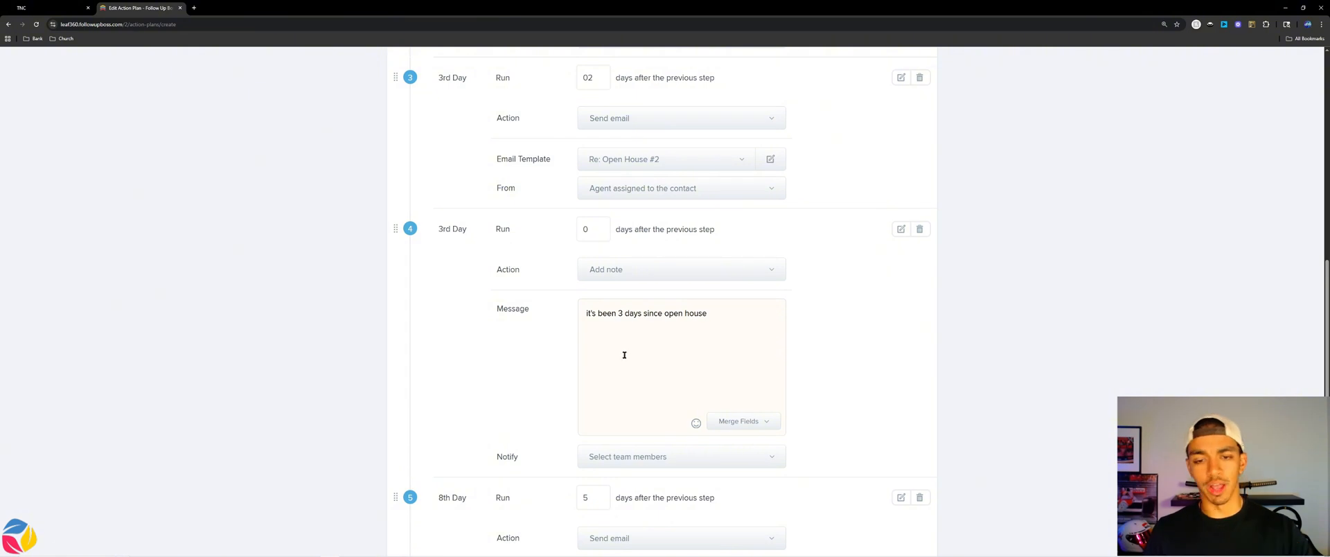
scroll(624, 355, "down", 2)
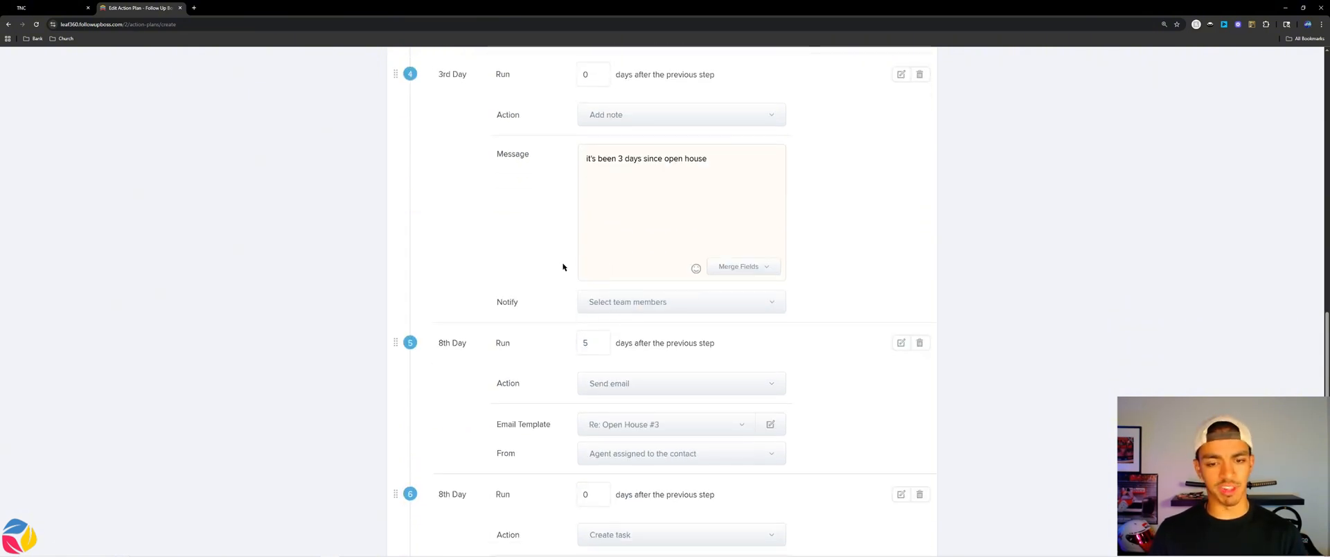
scroll(575, 281, "down", 3)
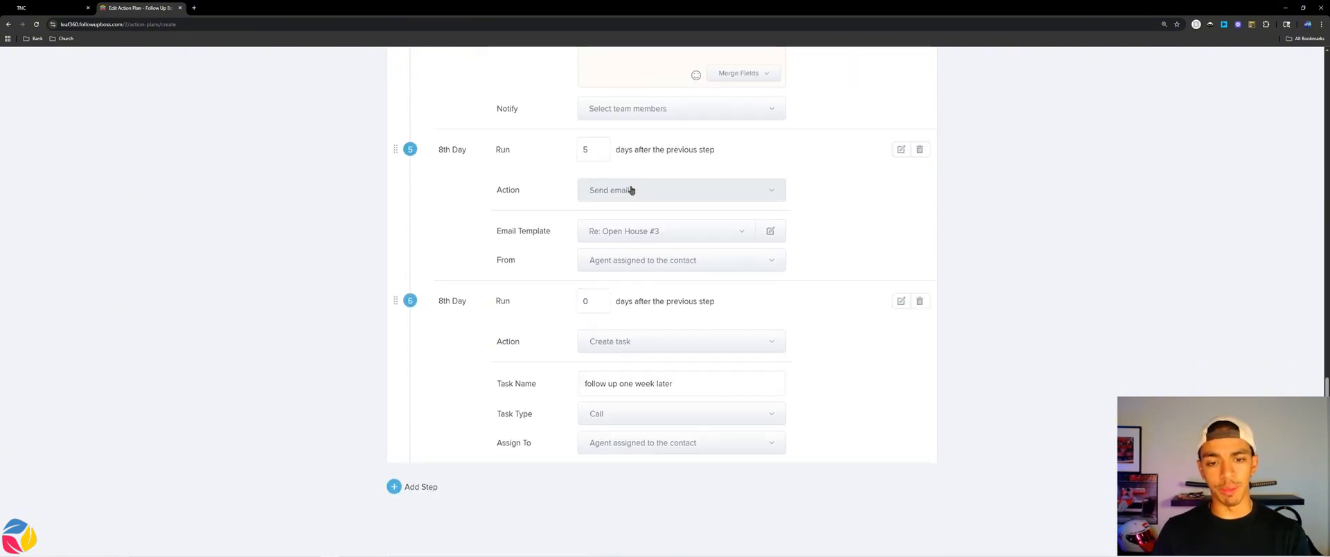
scroll(609, 385, "up", 4)
scroll(609, 385, "up", 10)
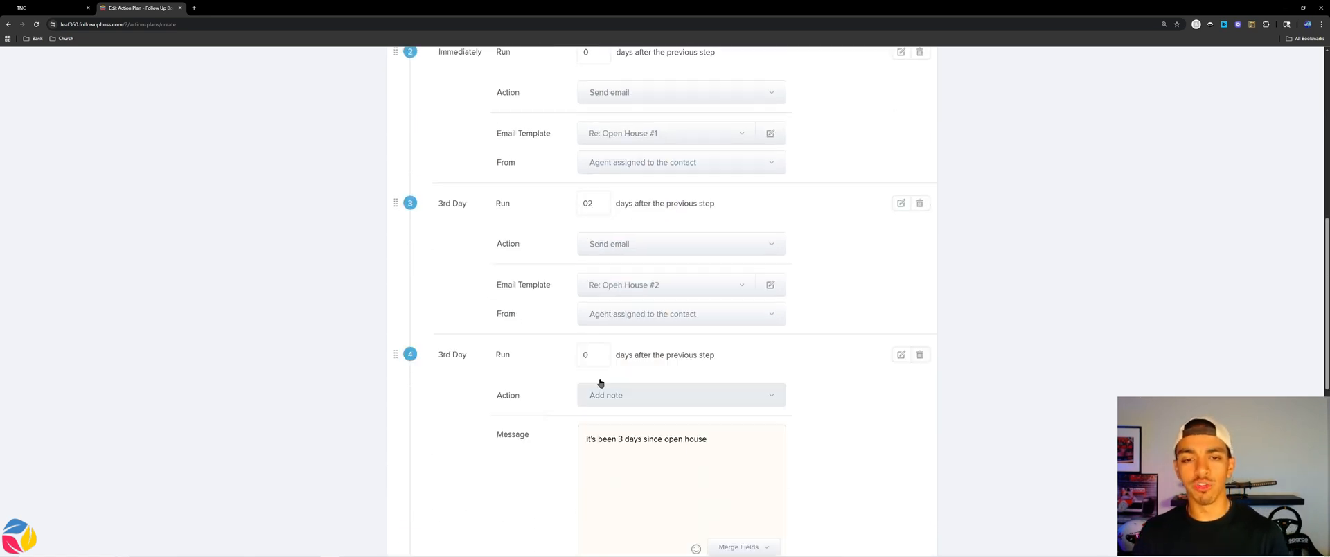
Save the action plan and start a new automation named 'RE Open House'.
left_click(913, 145)
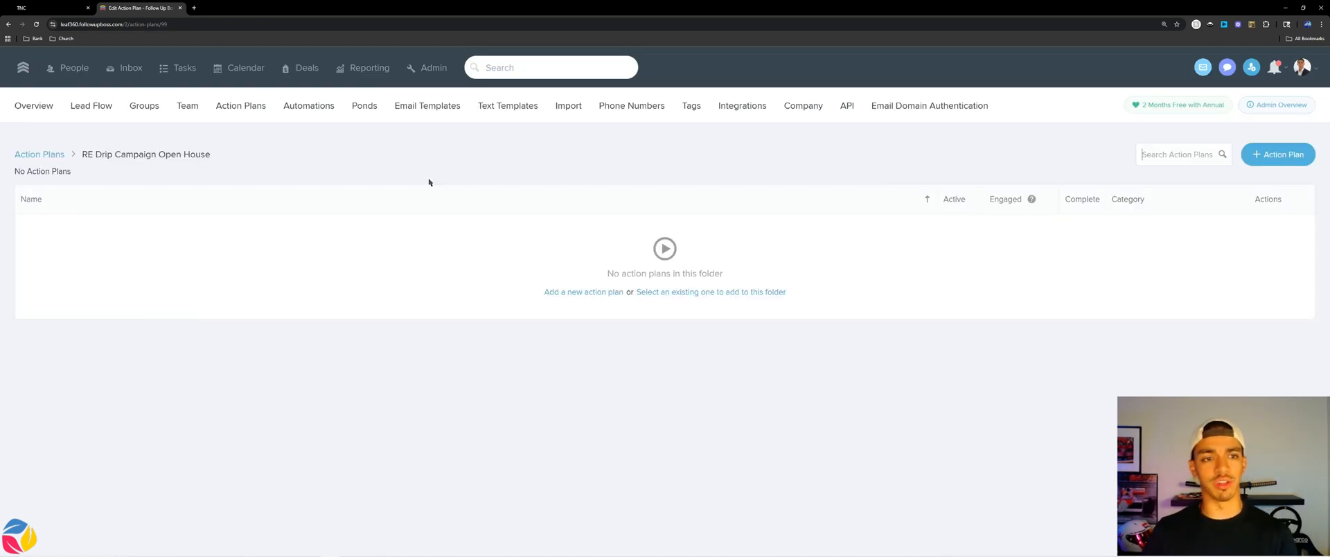
left_click(310, 111)
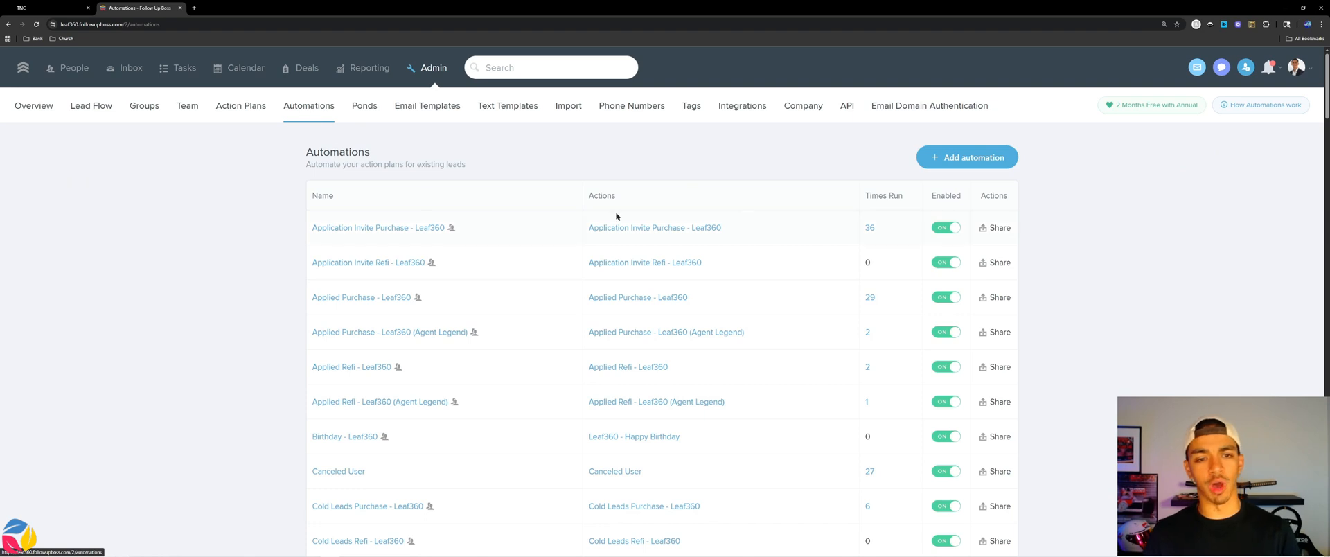
left_click(967, 158)
left_click(439, 157)
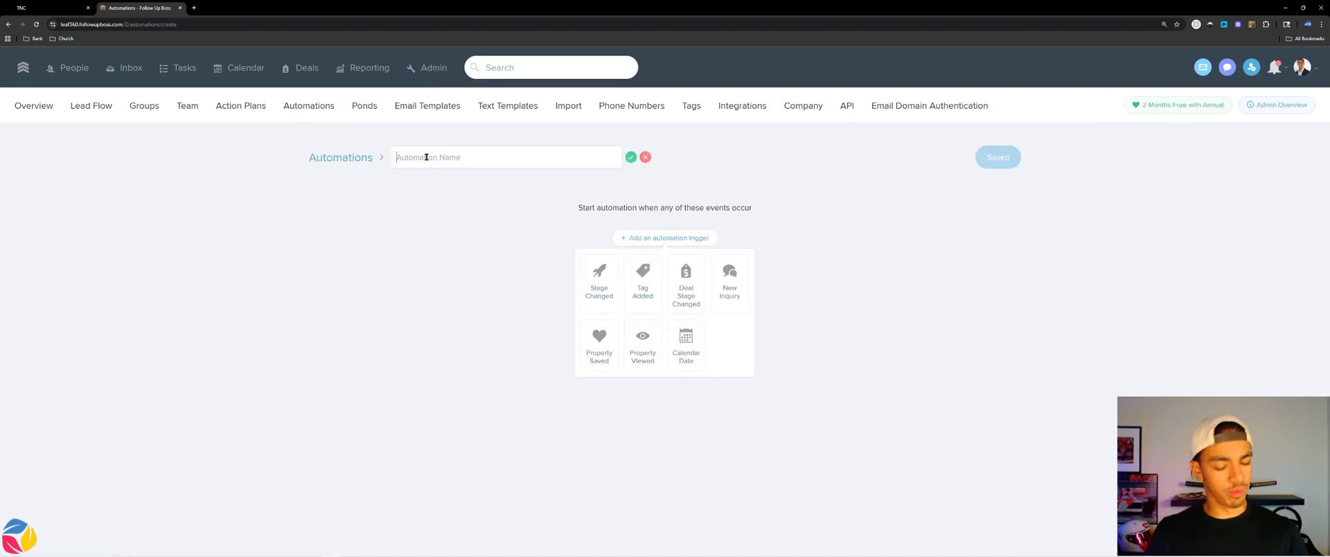
type("RE Open House")
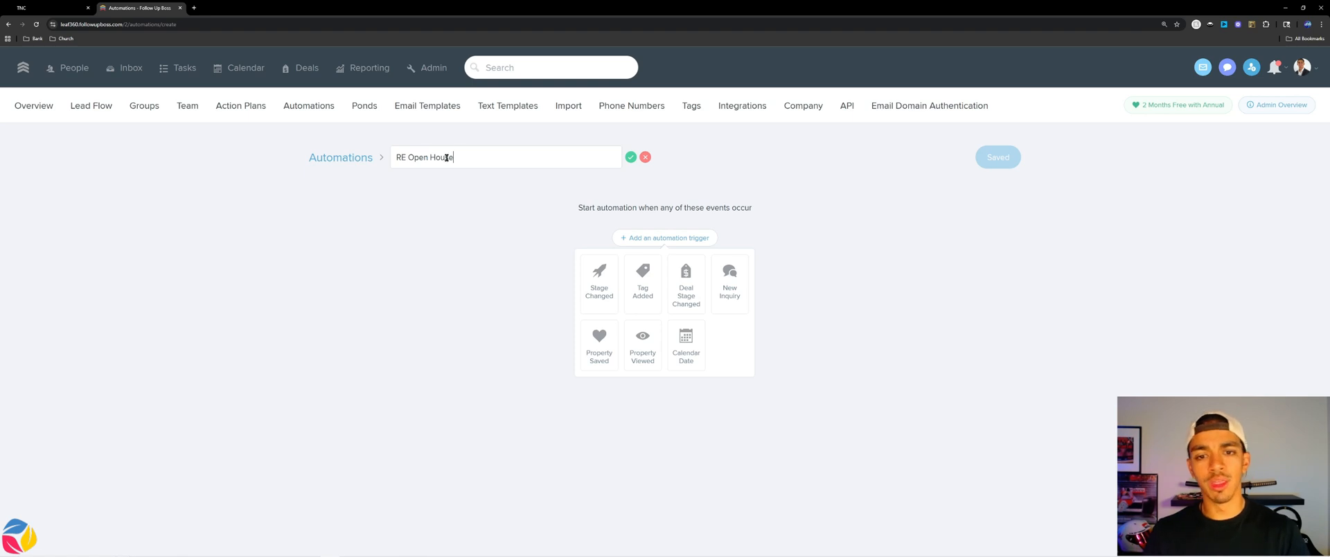
left_click(630, 157)
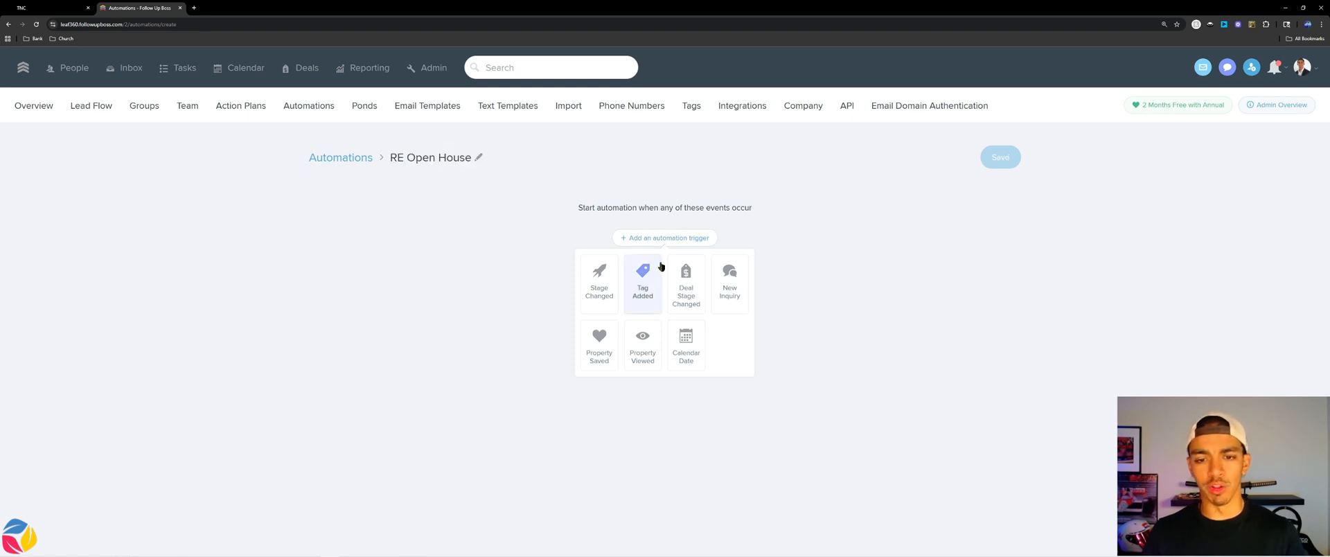
Trigger the automation when the Open House Attendee tag is added.
left_click(656, 274)
type("Open H")
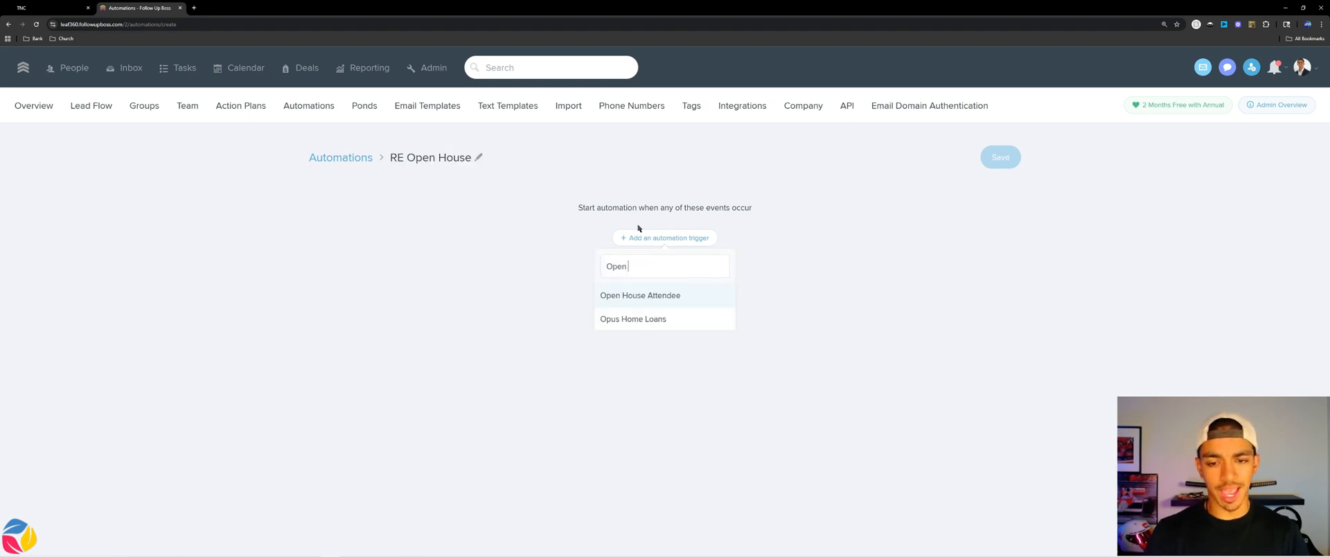
left_click(709, 302)
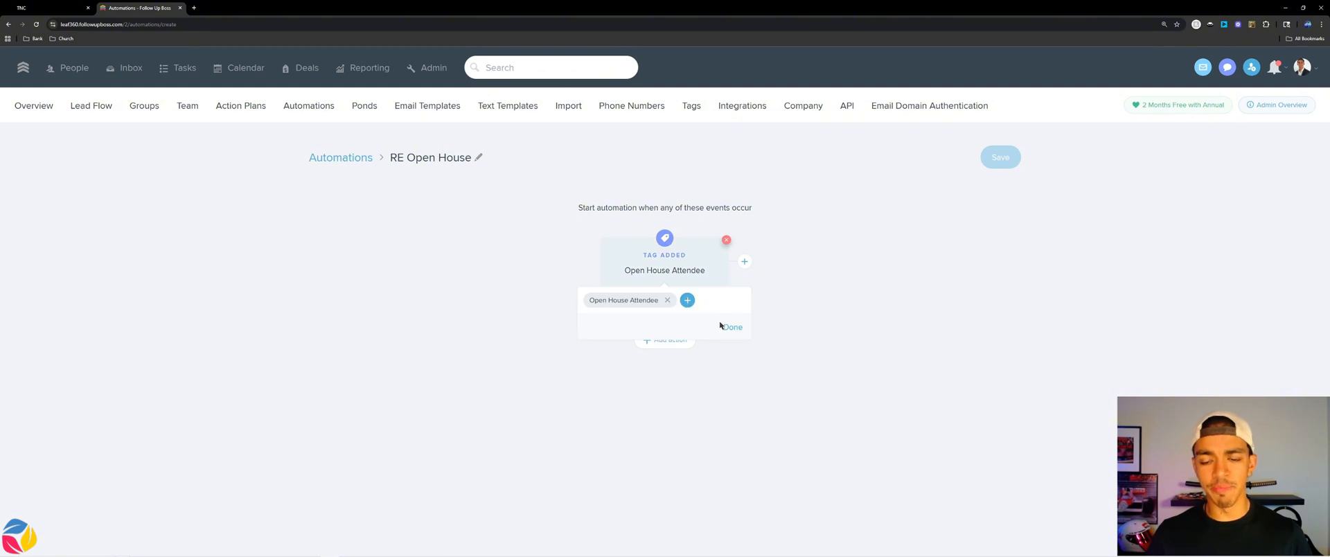
Add a condition limiting it to contacts in the Real Estate Agent stage.
left_click(670, 305)
type("stage")
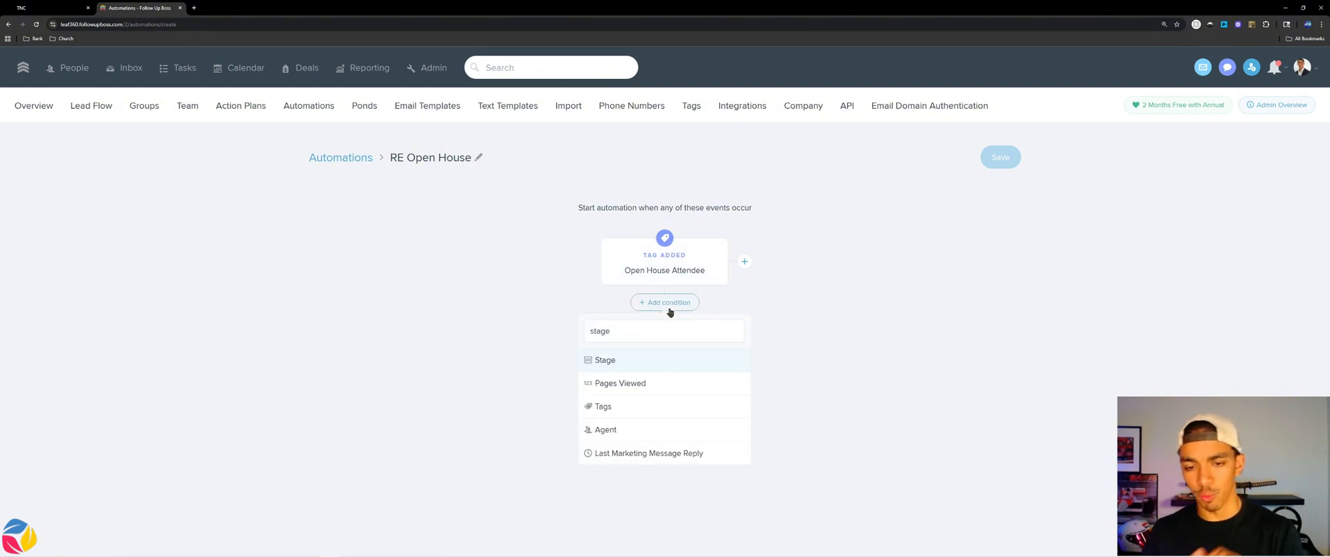
left_click(641, 363)
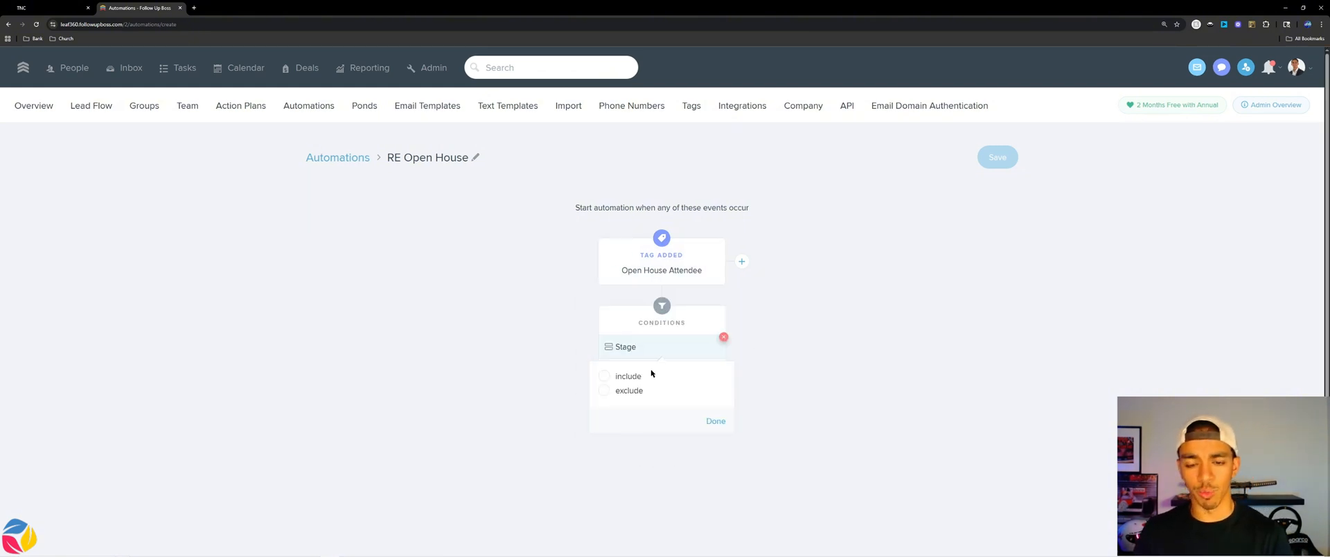
left_click(636, 376)
type("real")
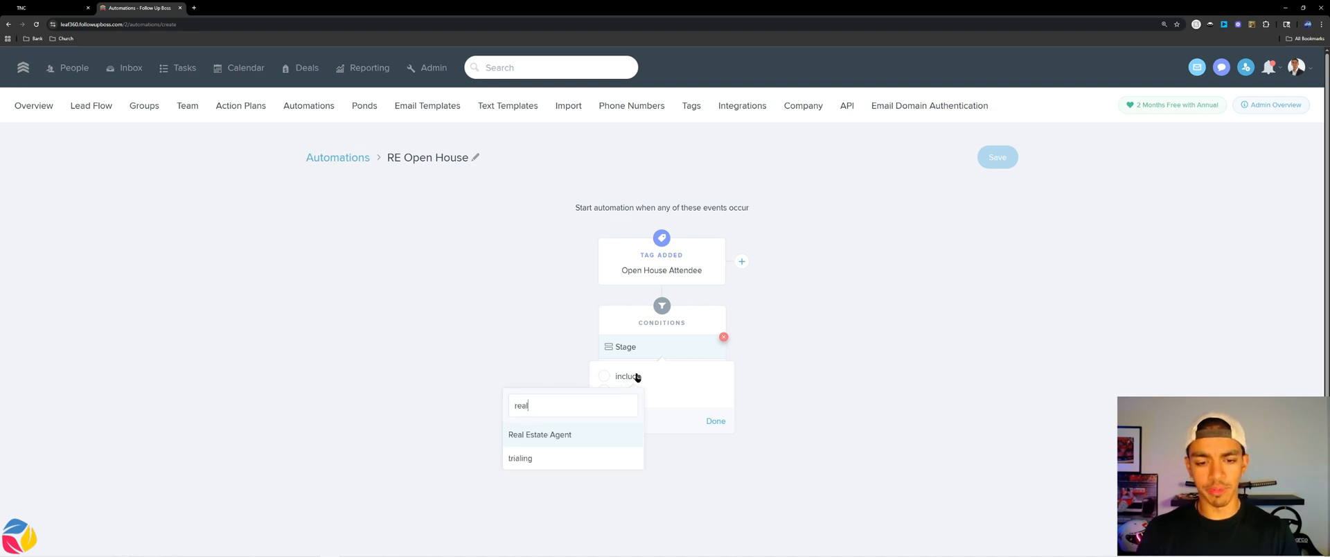
key("Return")
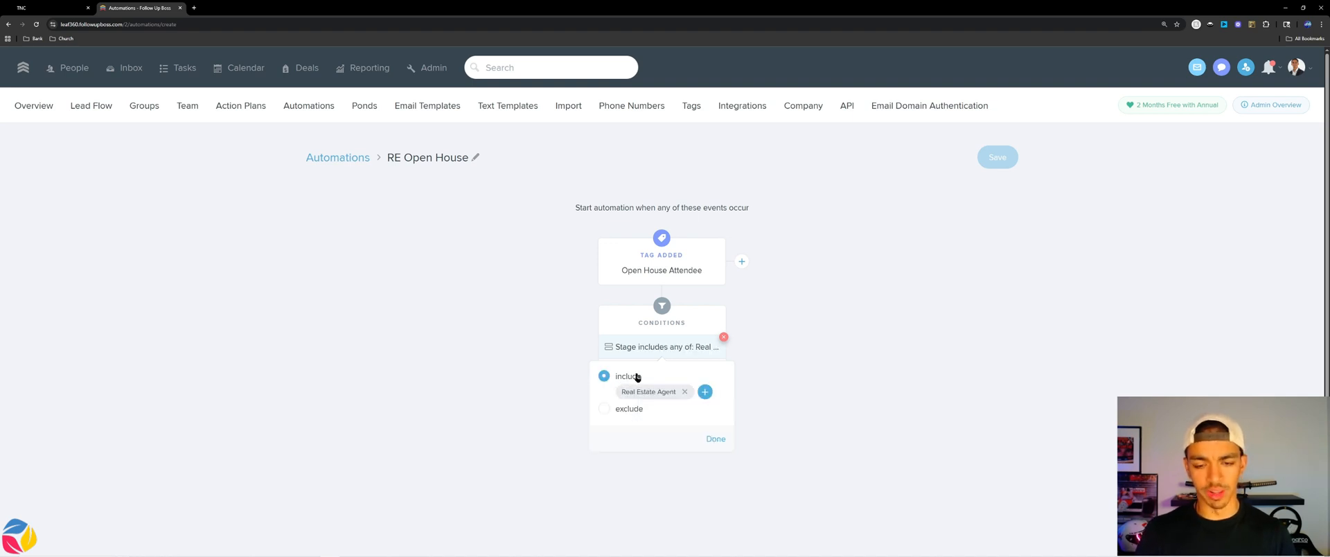
left_click(716, 442)
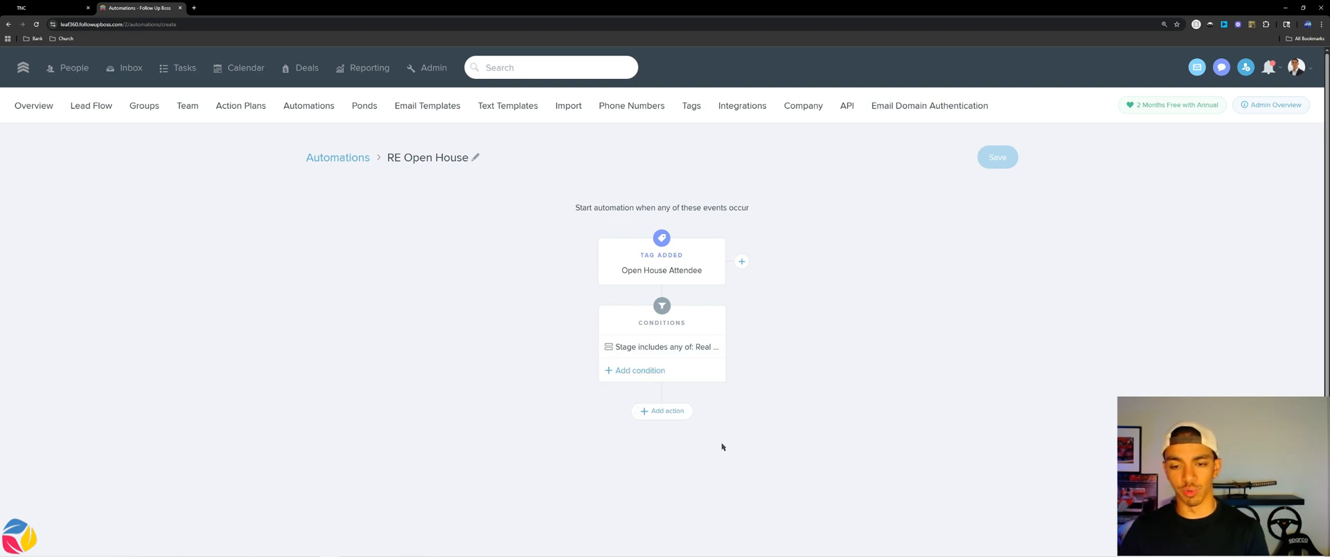
Set the automation's action to start the RE Open House action plan.
left_click(665, 413)
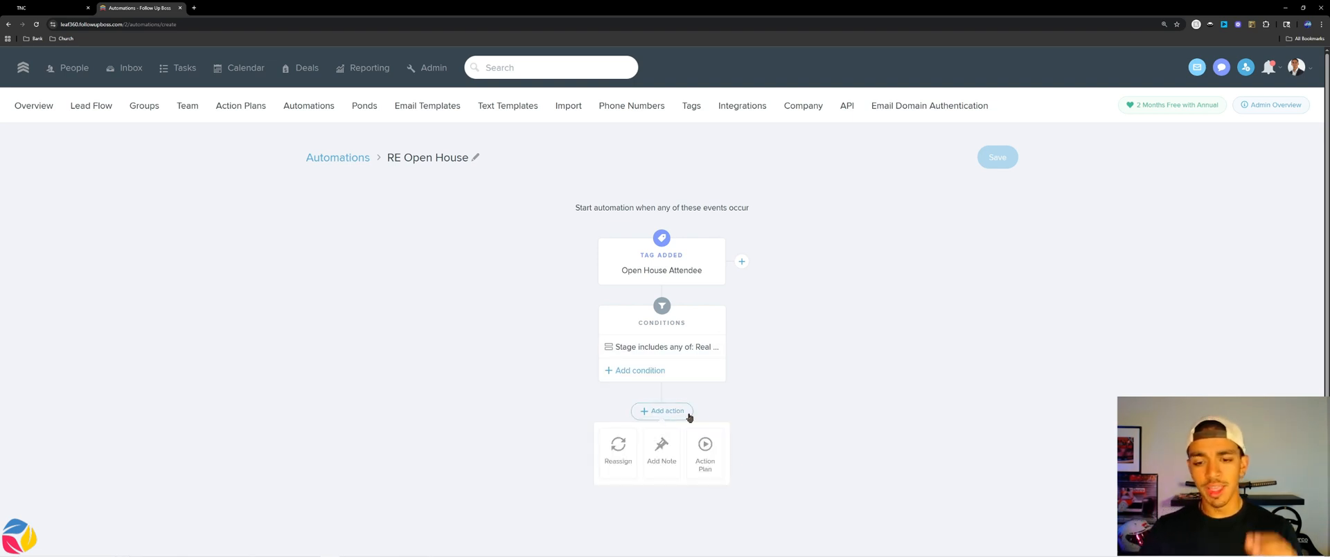
left_click(707, 453)
type("re op")
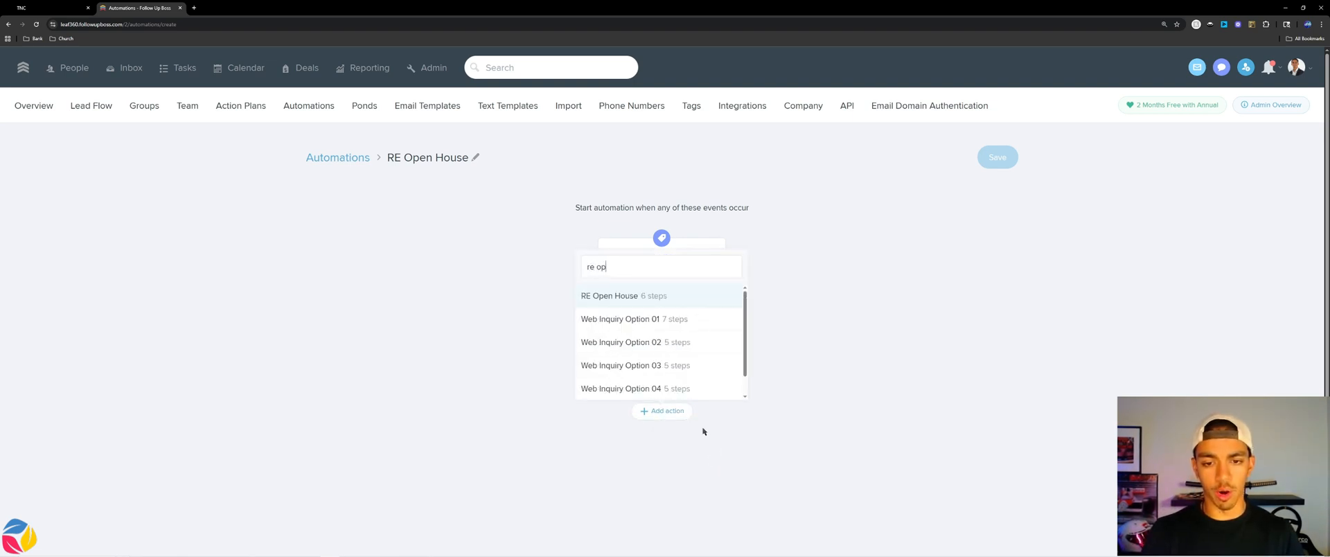
key("Return")
Allow the automation to run multiple times per person, then save it.
scroll(697, 353, "down", 2)
left_click(658, 388)
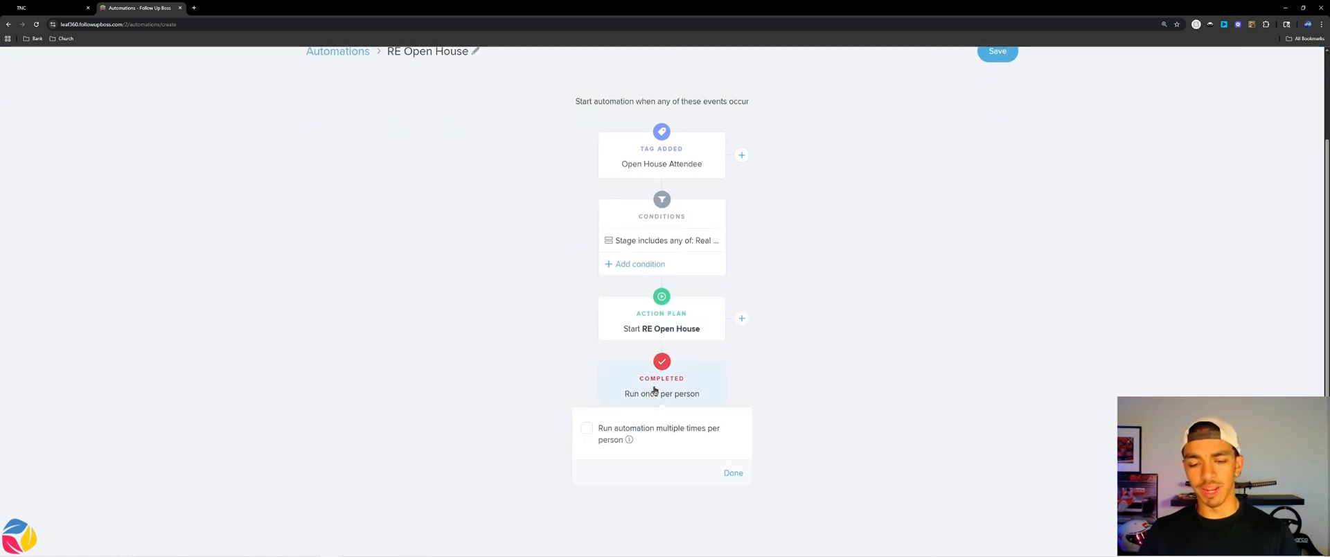
left_click(601, 430)
left_click(733, 473)
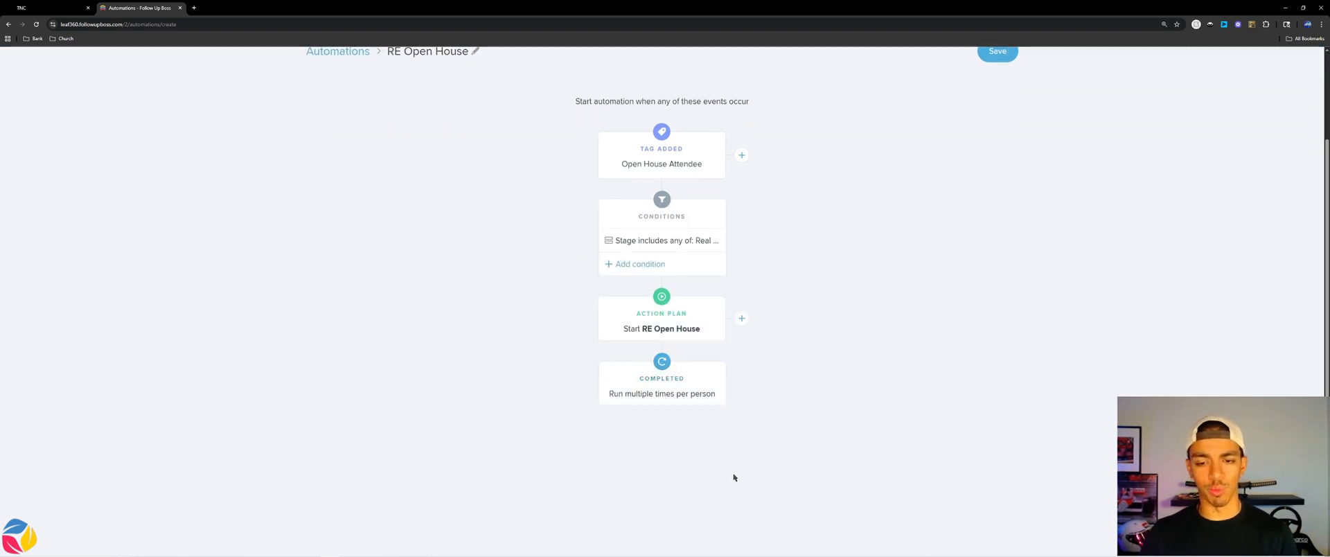
scroll(627, 329, "up", 2)
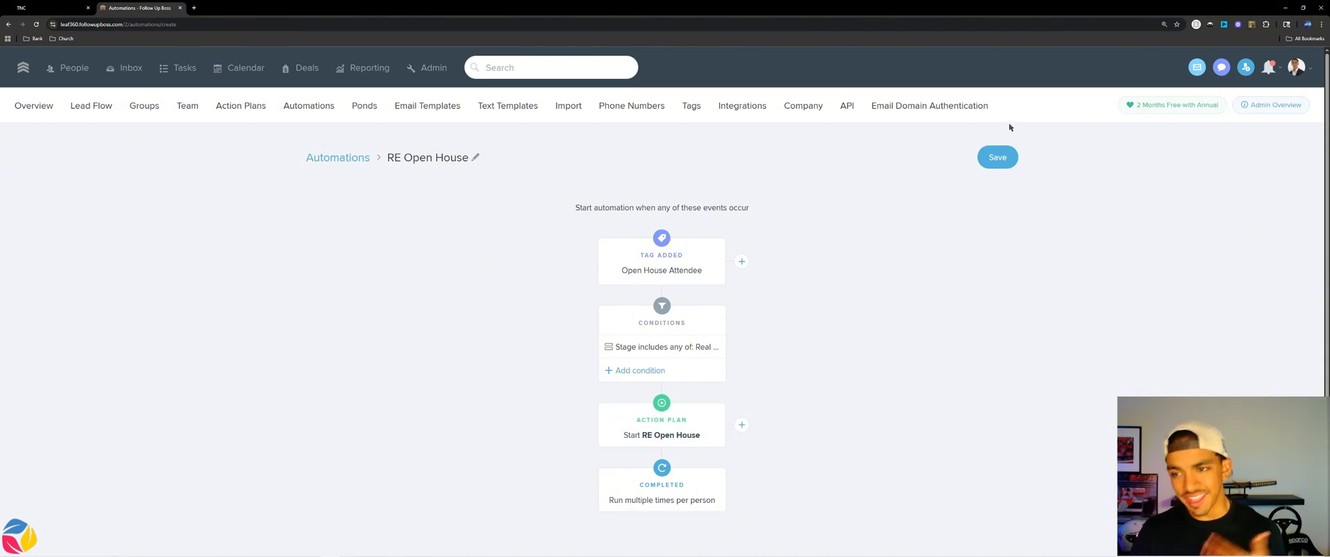
left_click(993, 158)
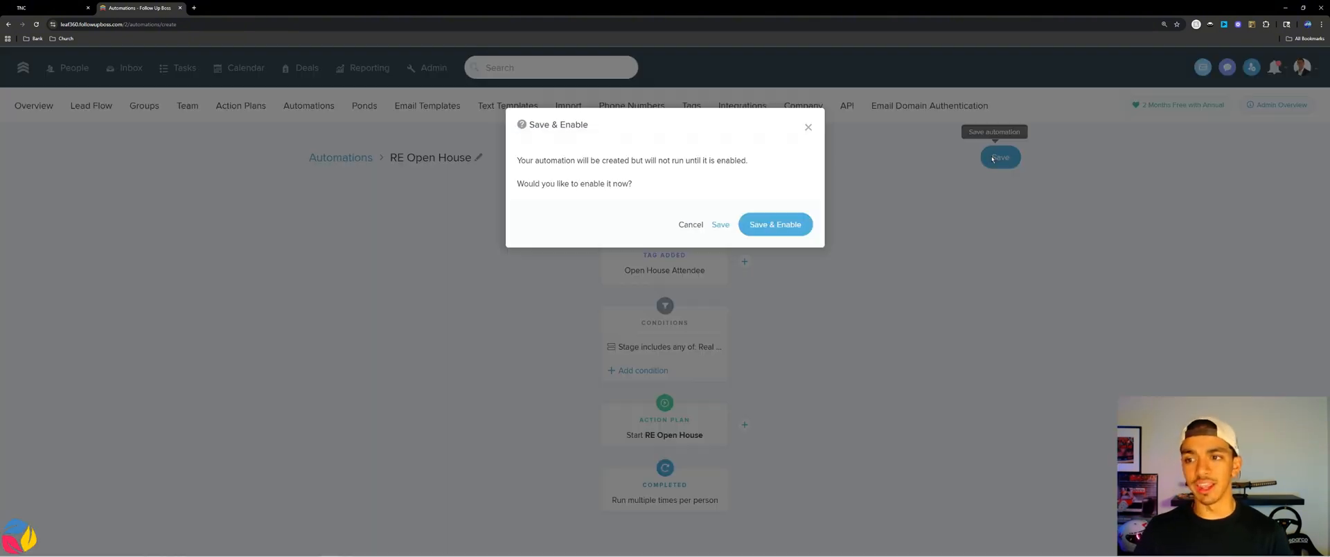
Save and enable the automation, then open the first contact in Business Partners > Realtors.
left_click(764, 223)
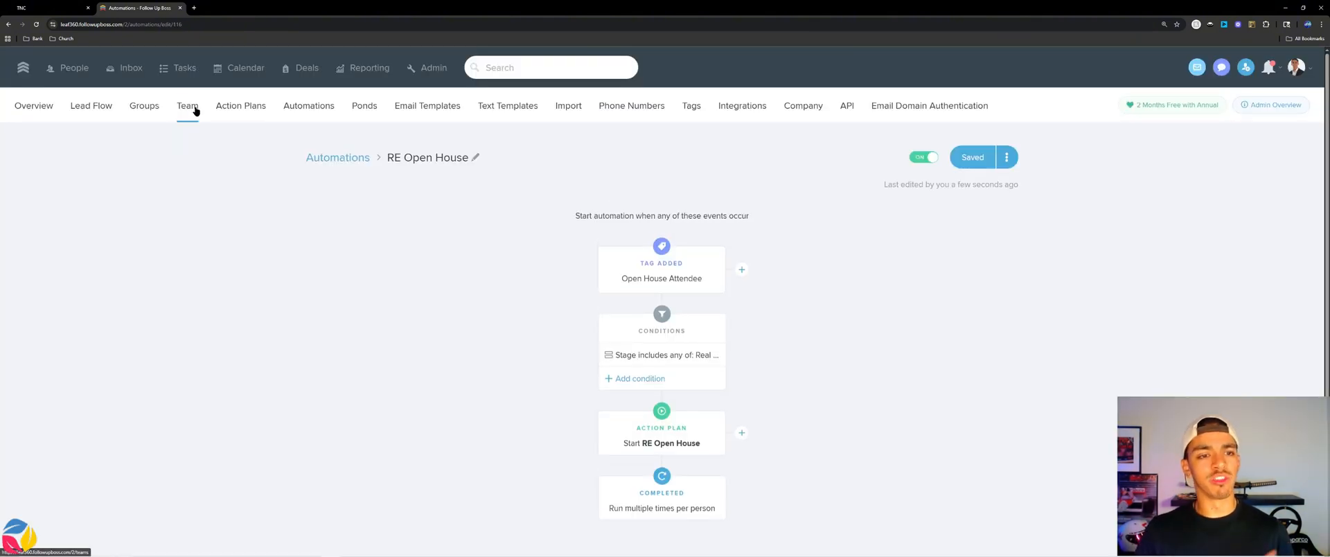
left_click(73, 76)
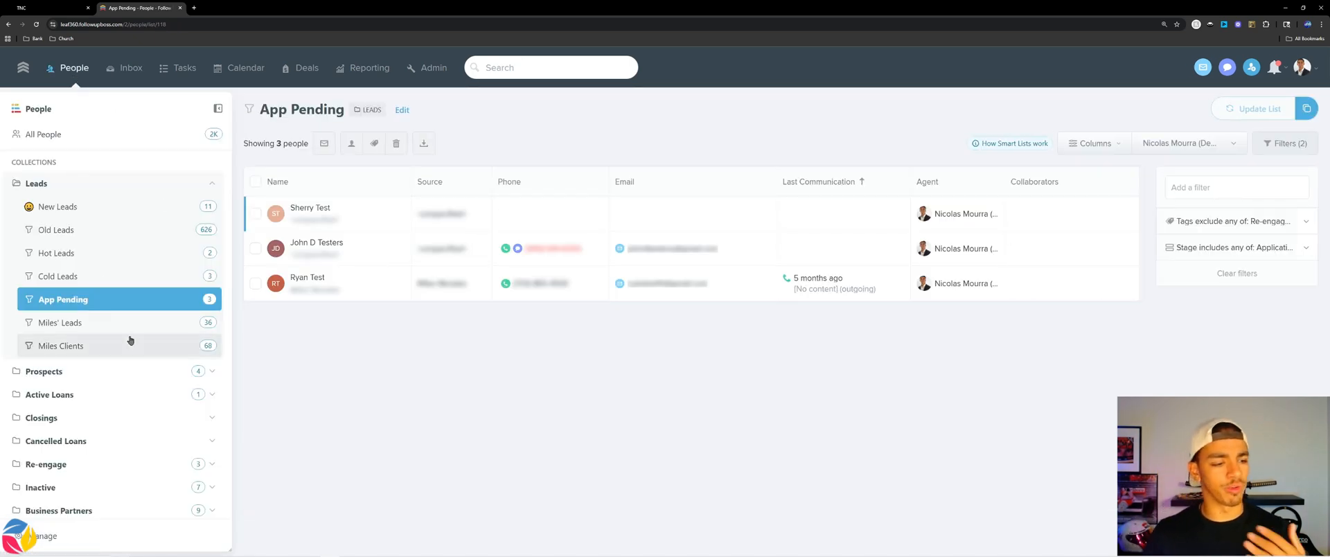
left_click(84, 186)
left_click(68, 343)
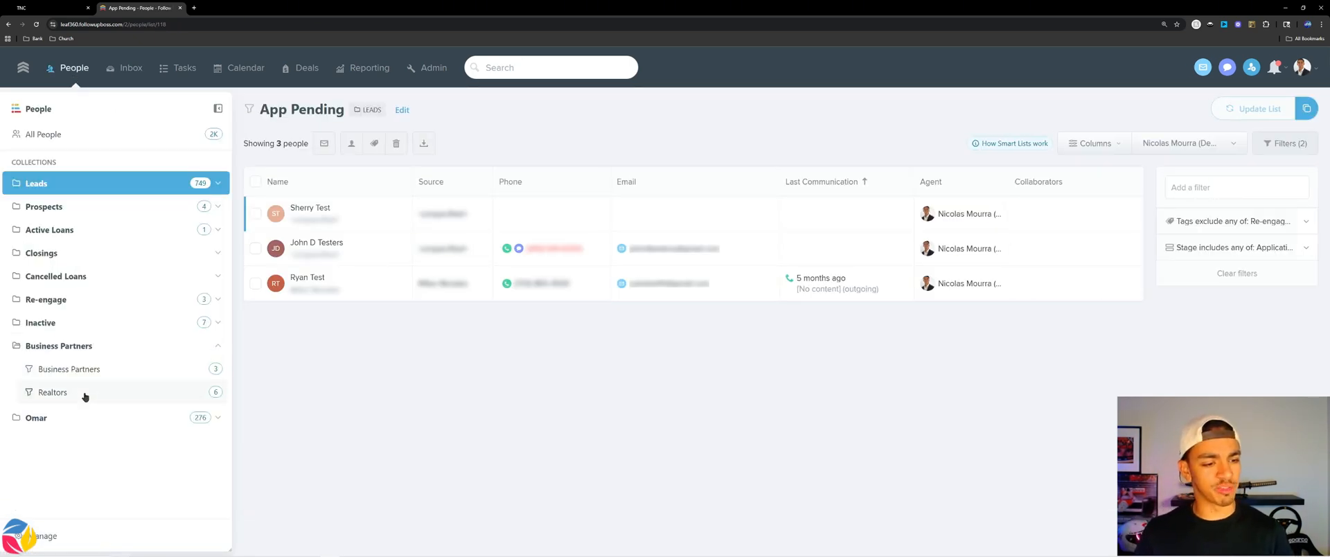
left_click(83, 393)
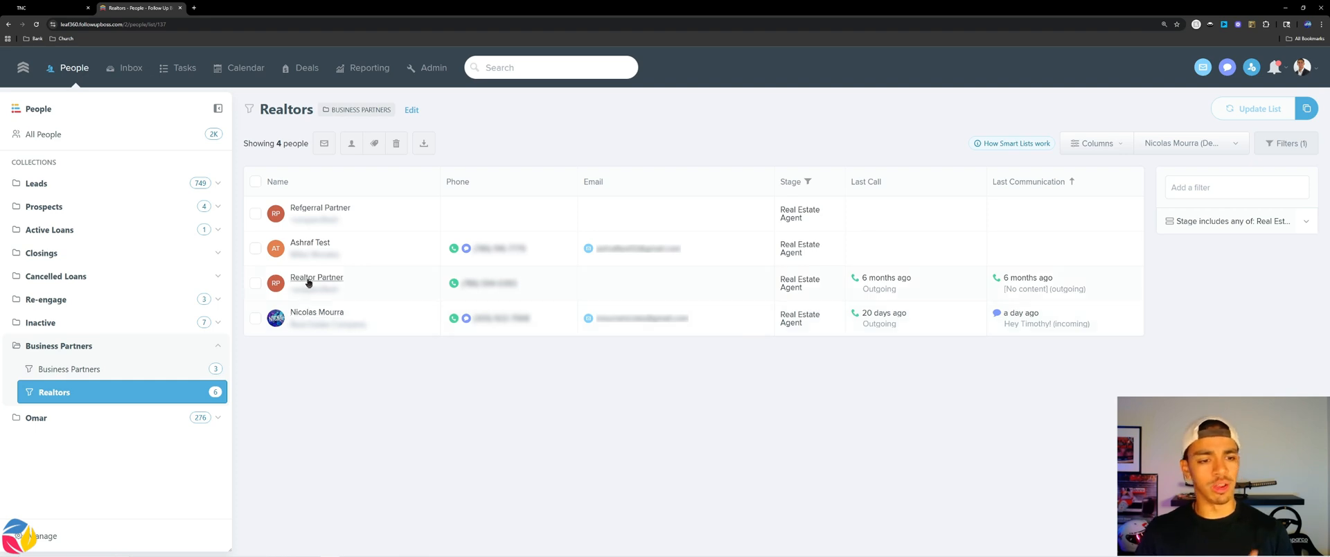
left_click(311, 246)
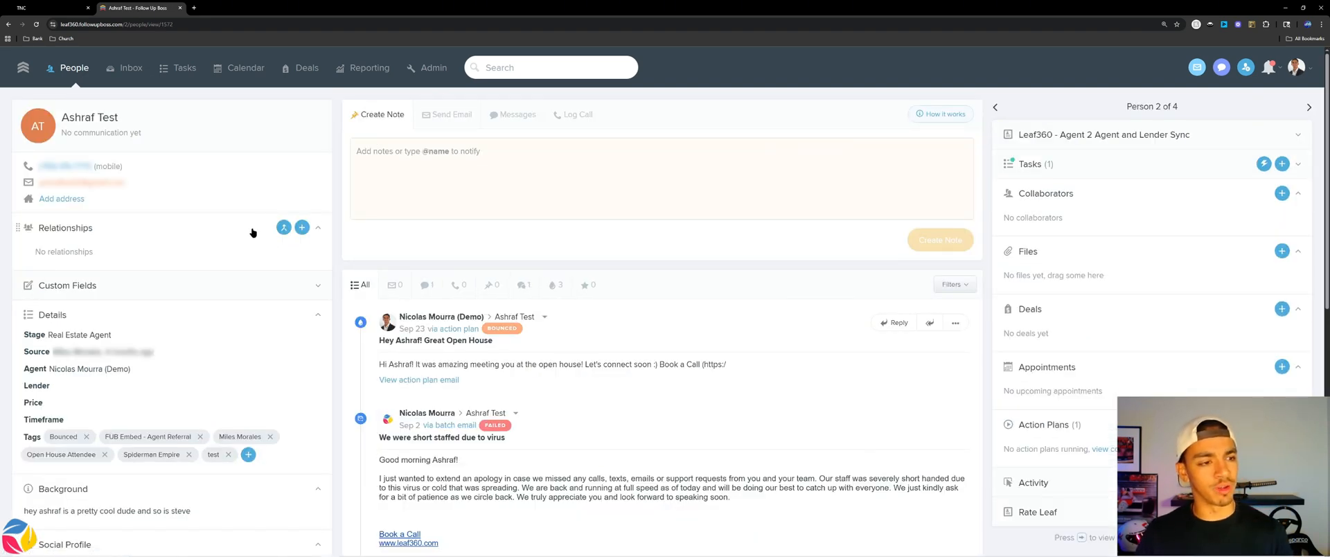
left_click(8, 25)
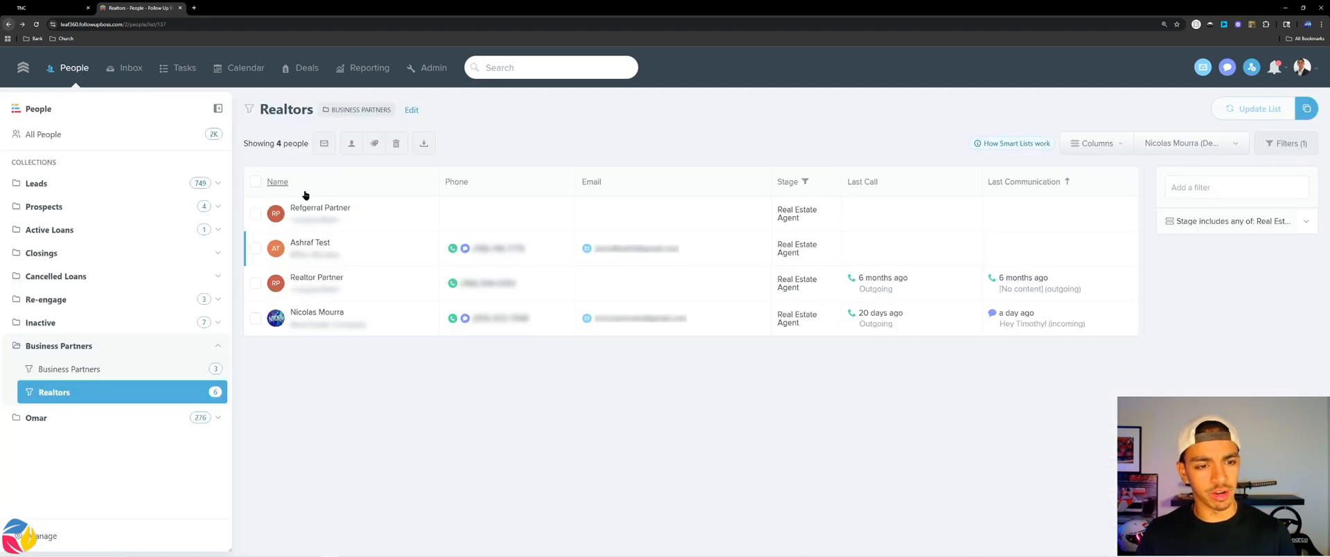
left_click(311, 212)
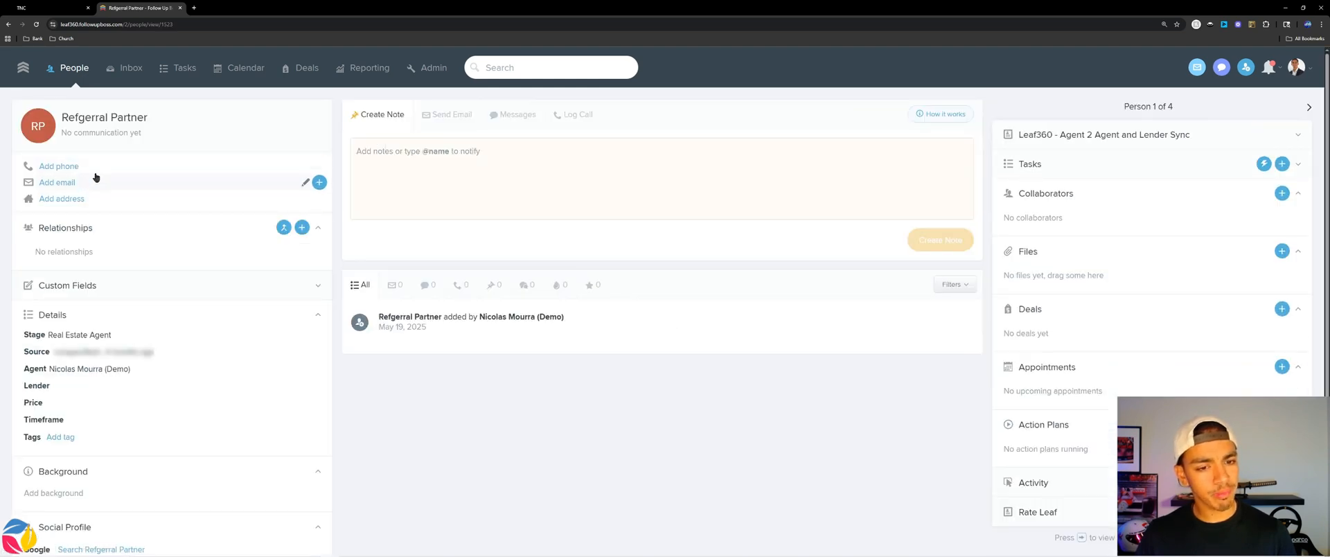
Change the contact's first name to 'Youtube'.
left_click(94, 119)
left_click_drag(87, 118, 106, 120)
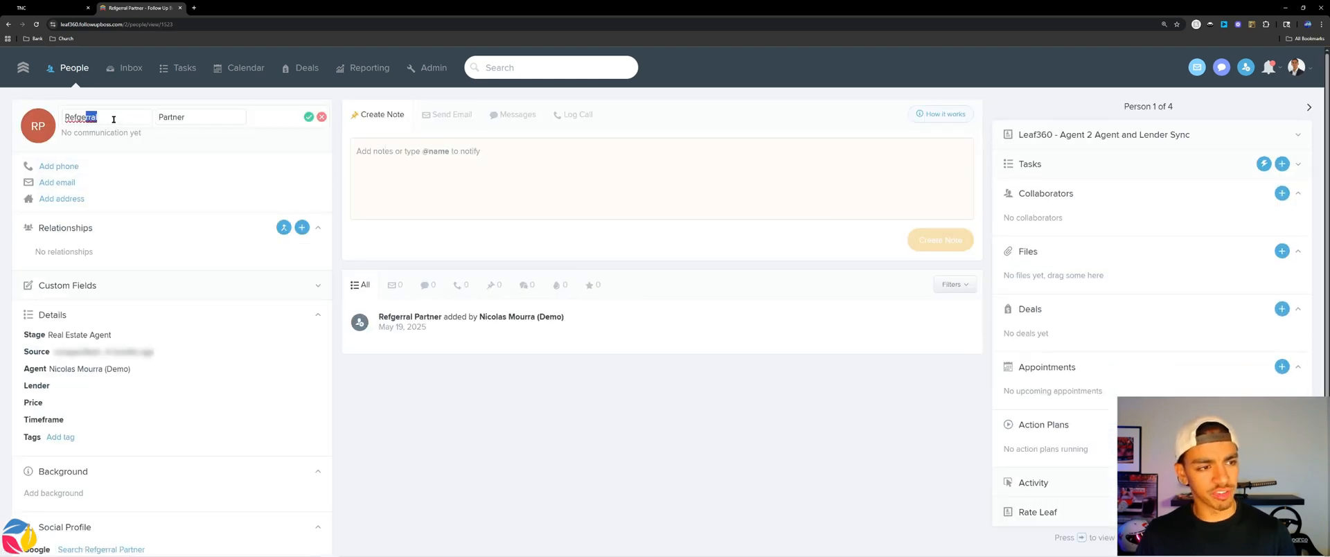
double_click(113, 119)
type("Youtu")
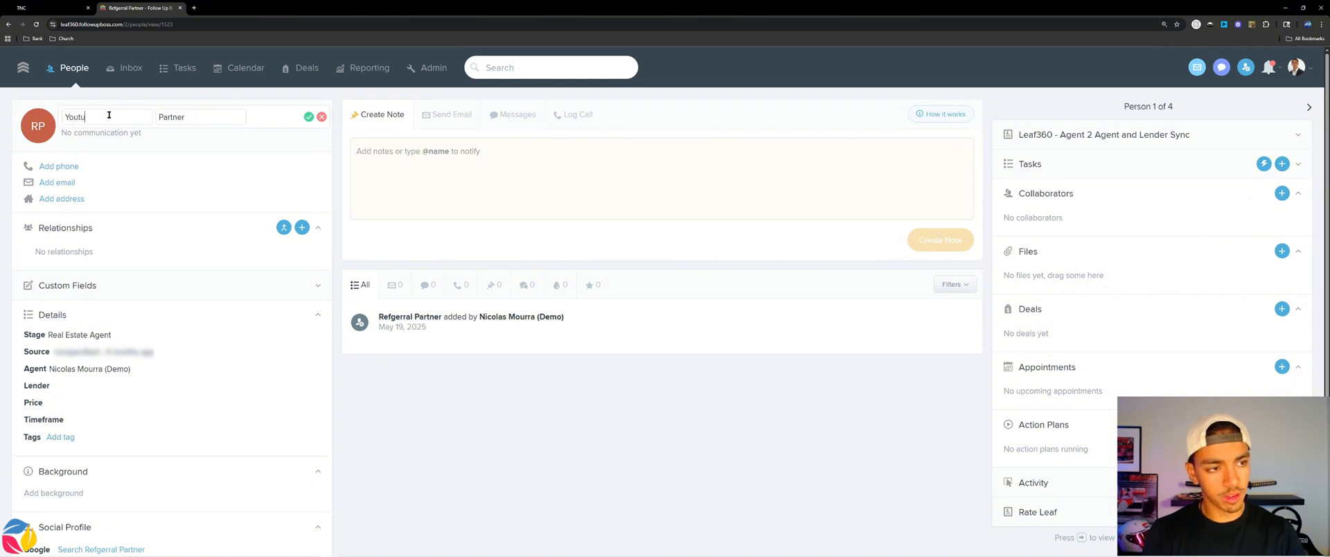
type("be")
left_click(308, 116)
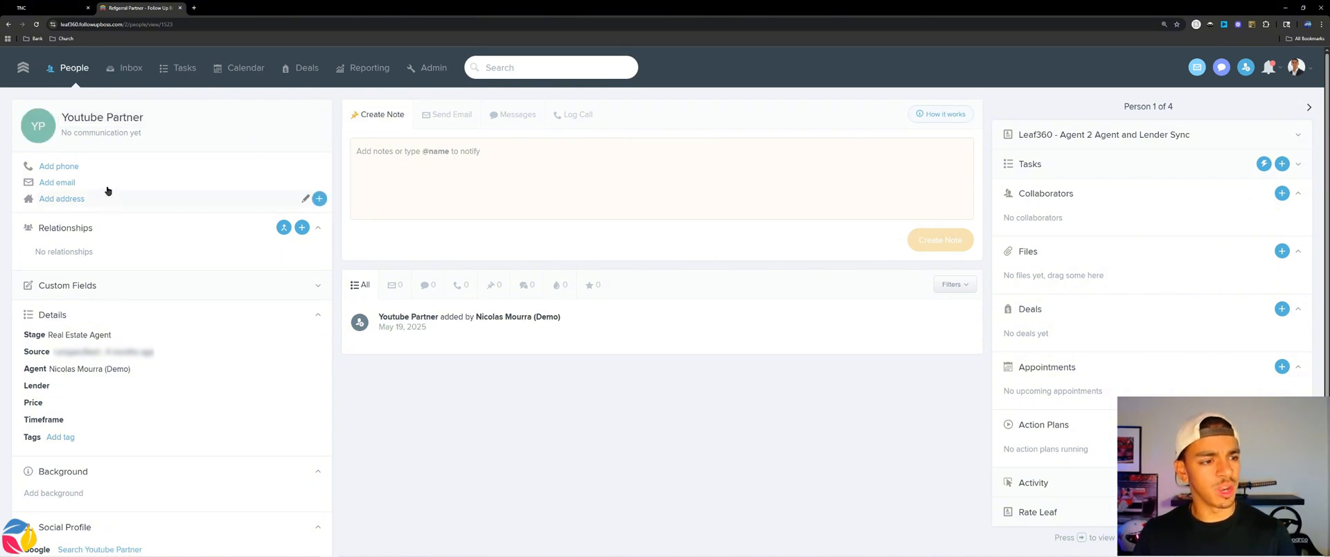
Add and save an email address for the contact.
left_click(67, 185)
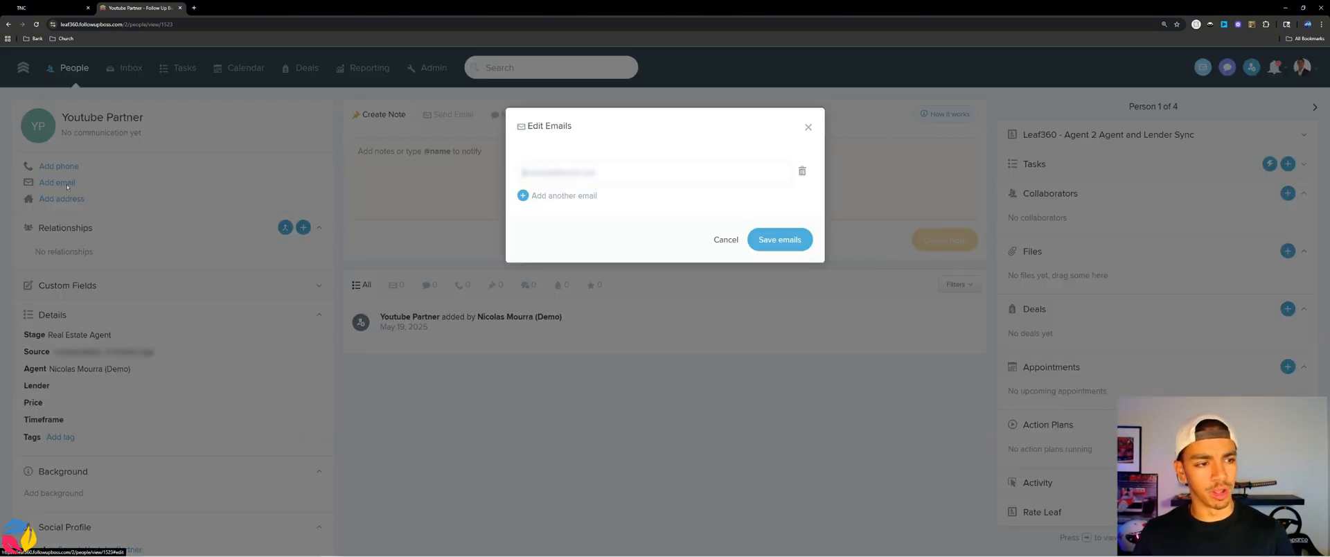
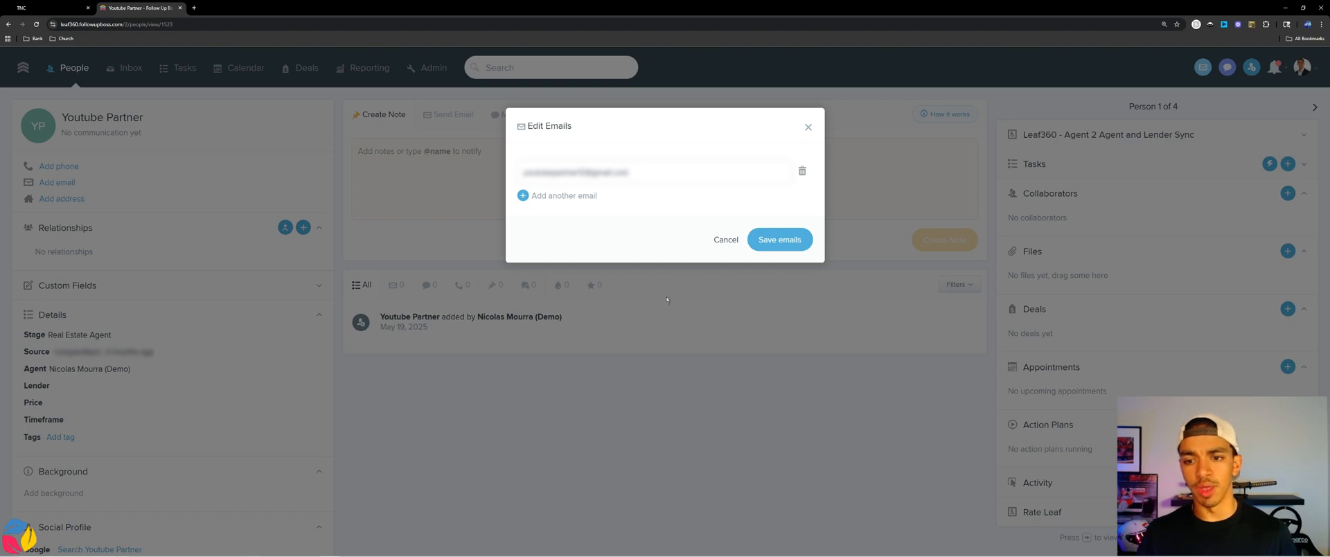
left_click(781, 244)
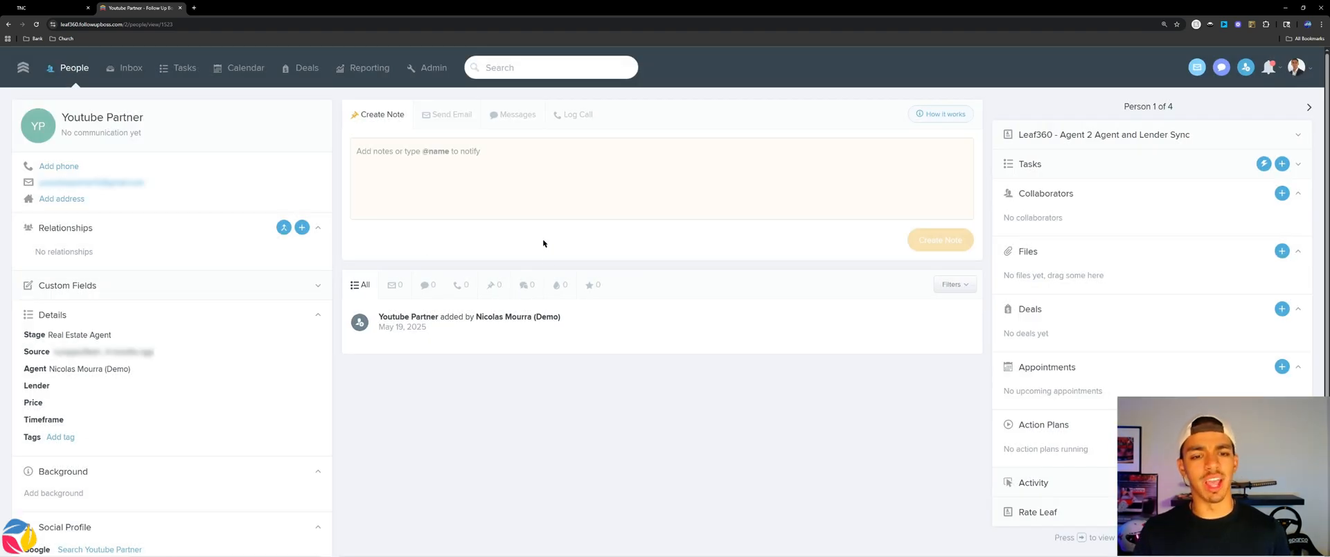
Tag the contact, which has no action plans running, as Open House Attendee.
scroll(1048, 366, "down", 1)
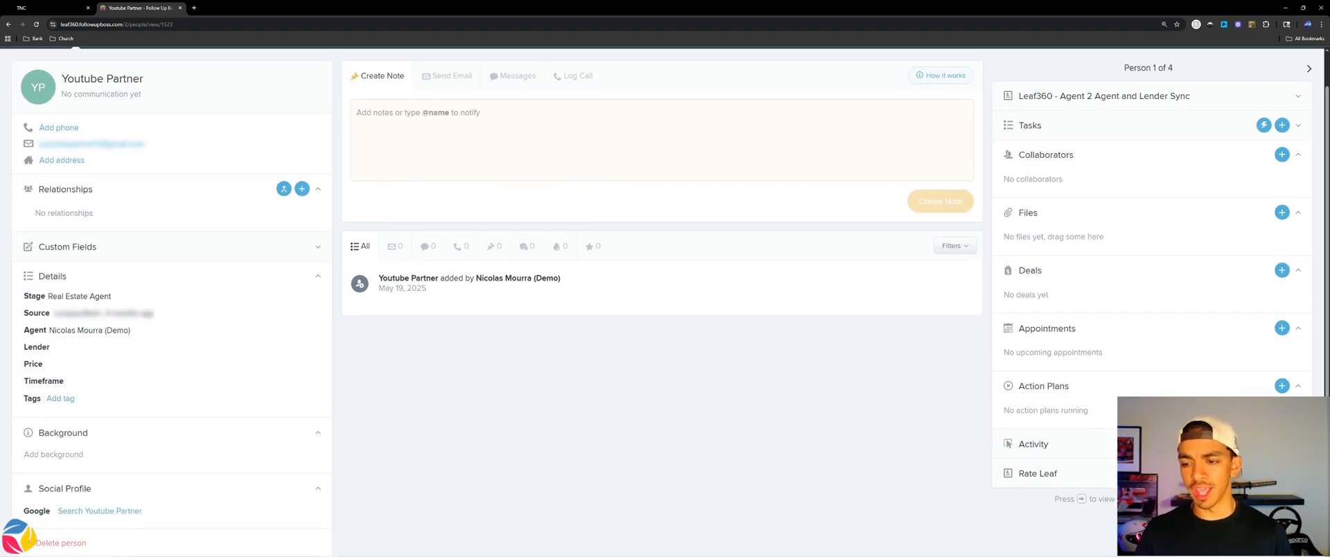
left_click_drag(1091, 412, 1010, 383)
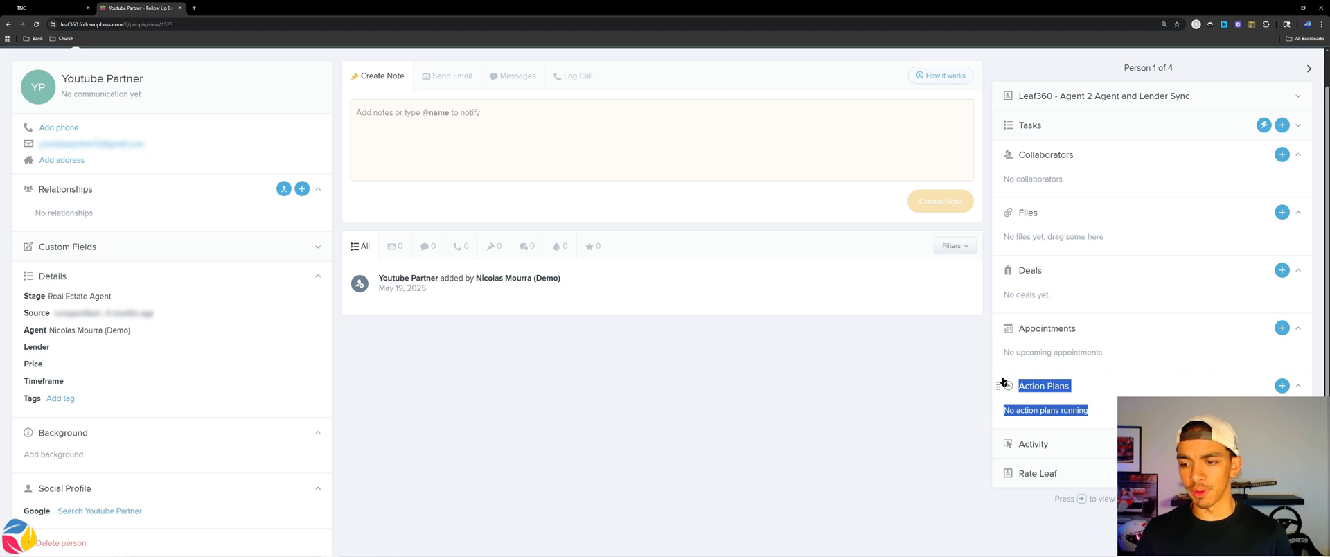
left_click(72, 400)
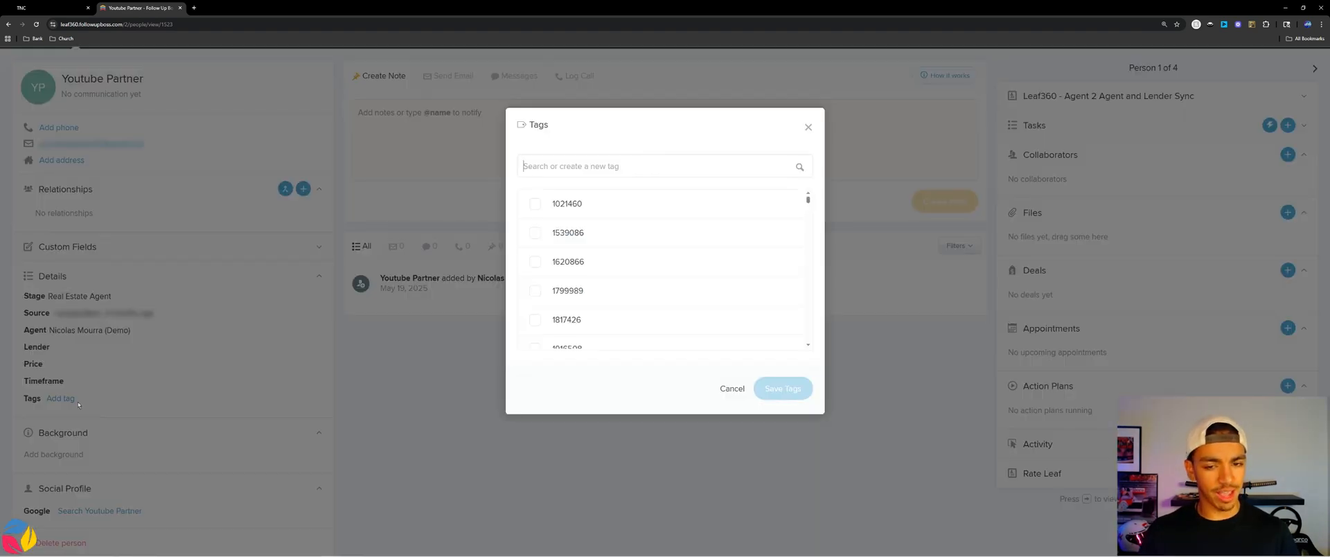
type("Open house")
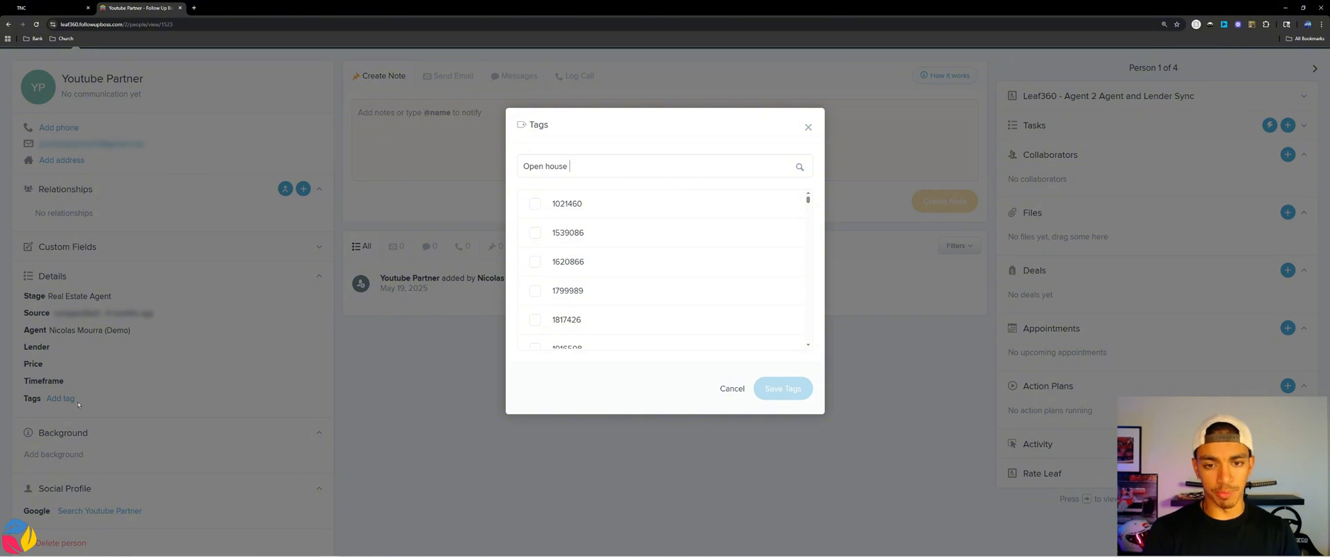
left_click(614, 237)
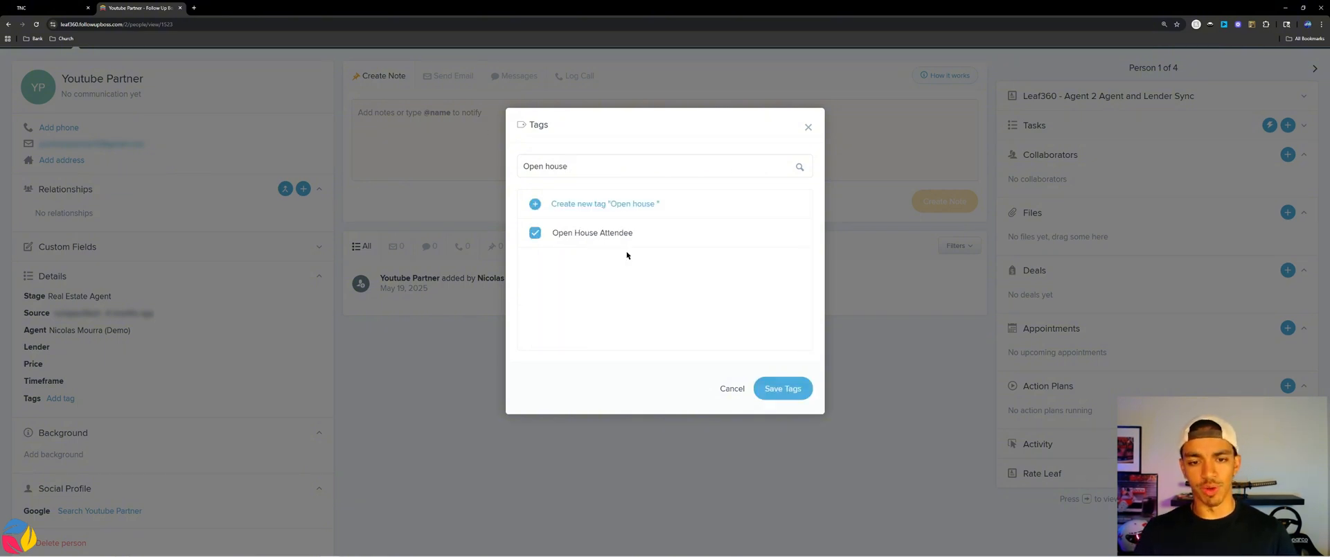
left_click(773, 392)
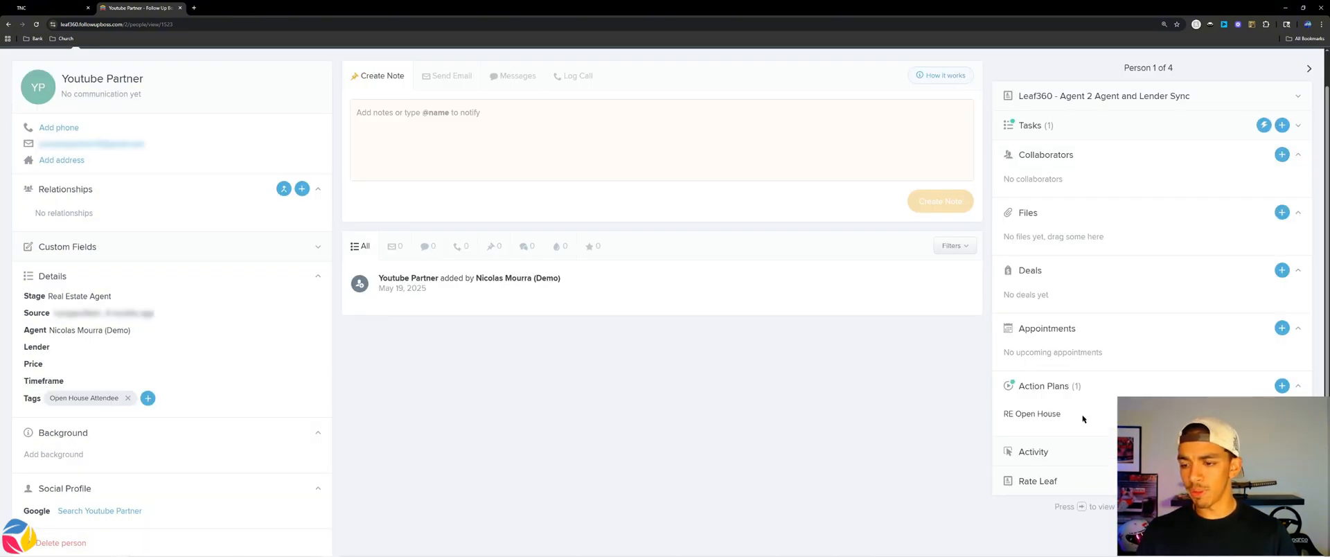
Verify the RE Open House email in Marketing Emails and the call task under Tasks.
left_click(556, 247)
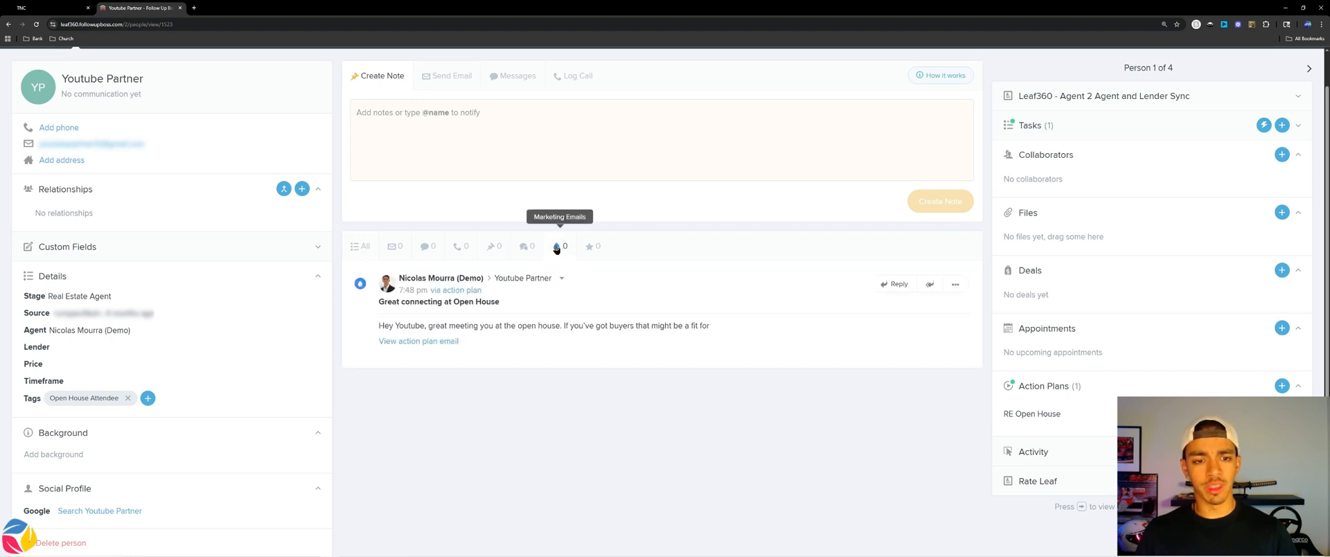
left_click(437, 343)
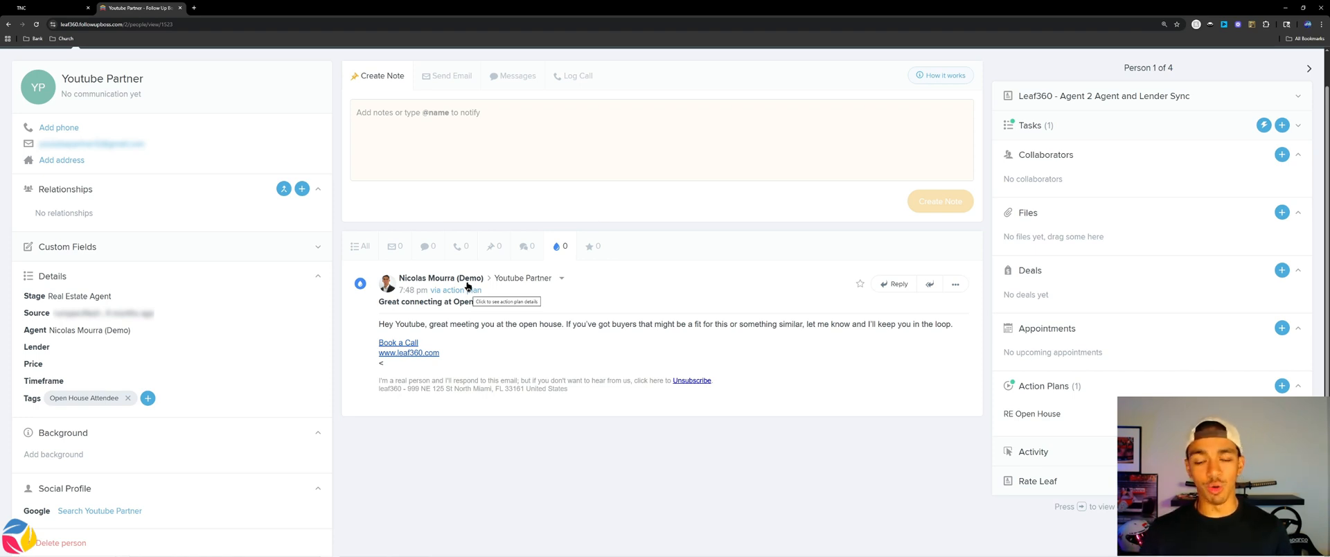
left_click(1042, 127)
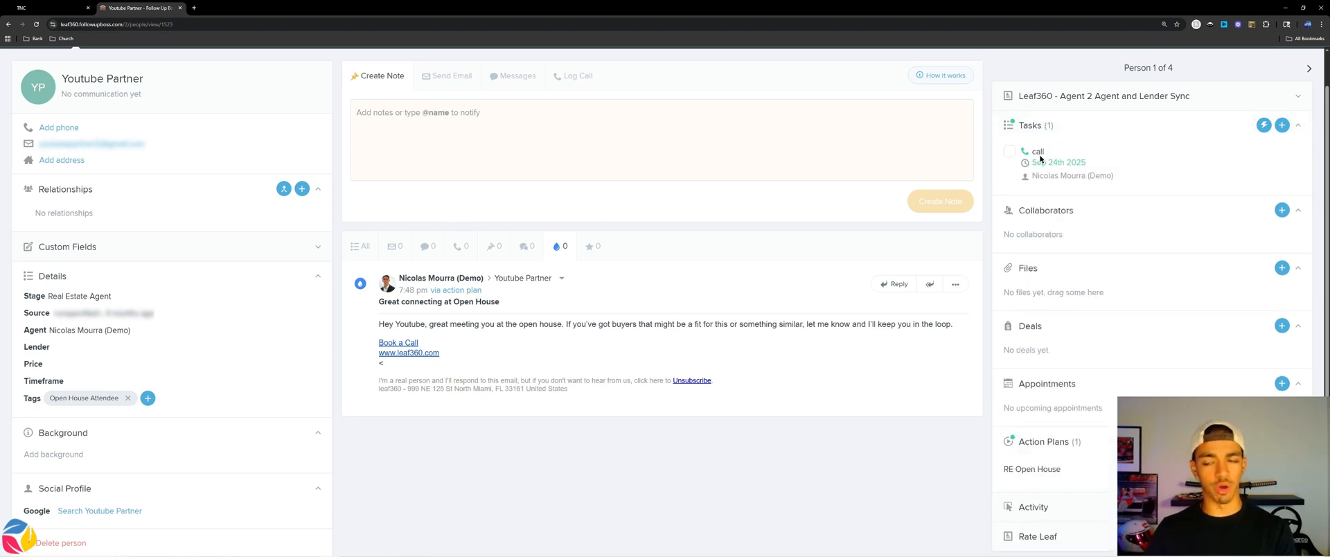
scroll(970, 194, "up", 1)
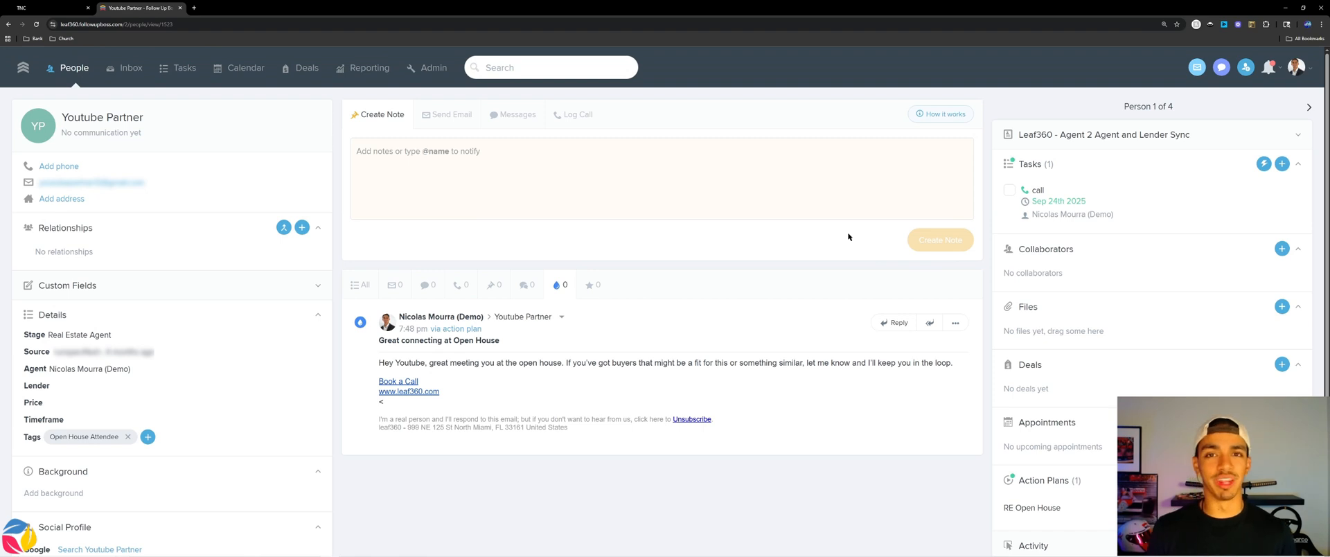